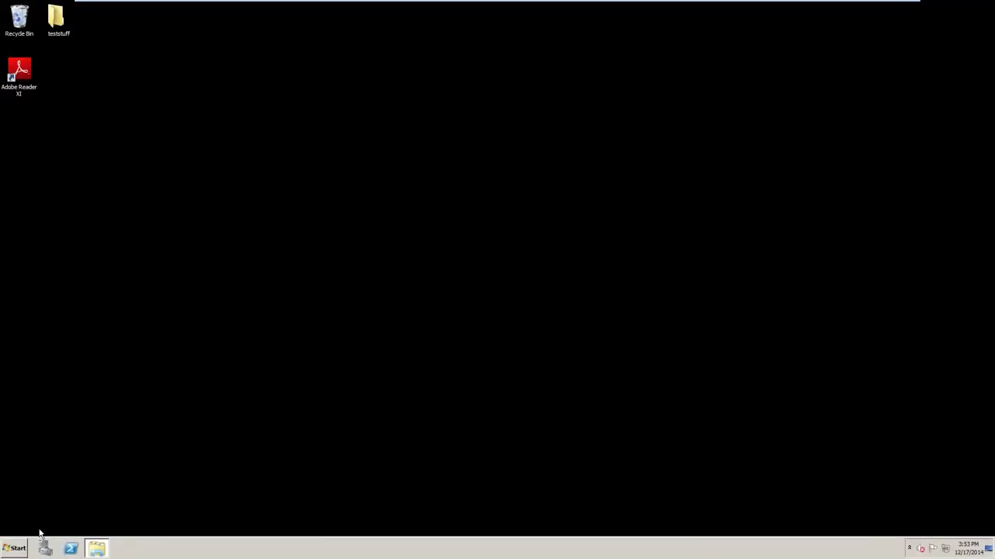
Open the Windows Start menu to show InTouch and other installed programs
key(super)
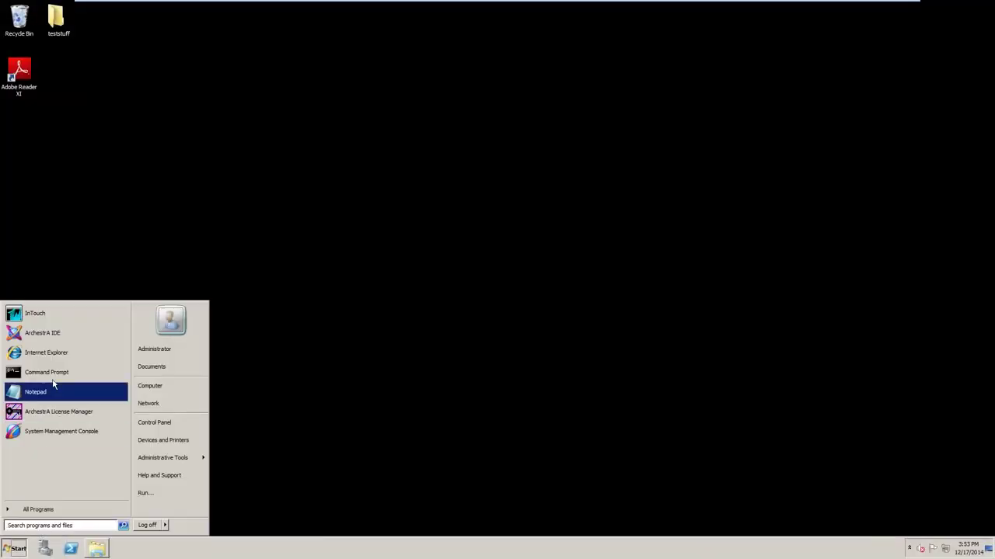
Launch InTouch and start a new Modern InTouch application on the default base path
click(50, 316)
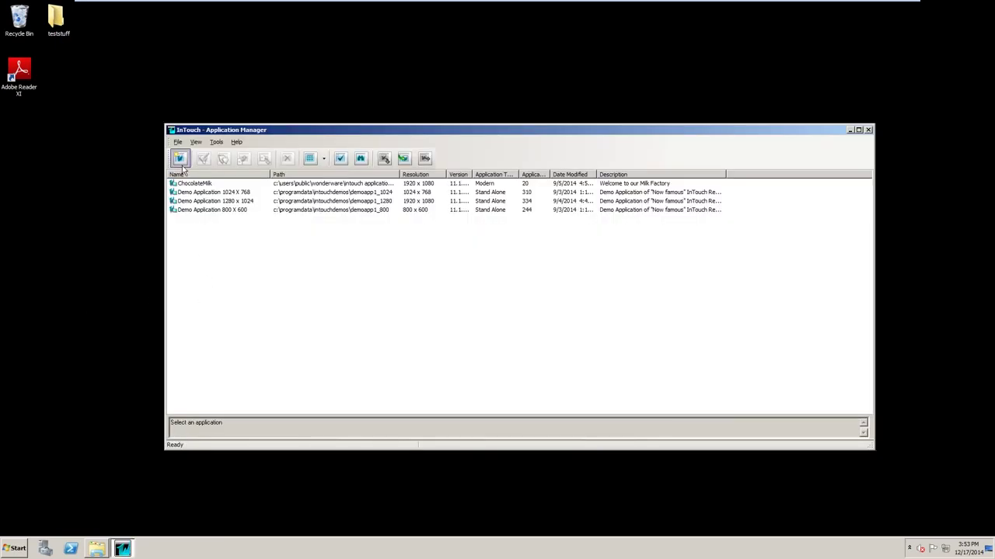
click(181, 164)
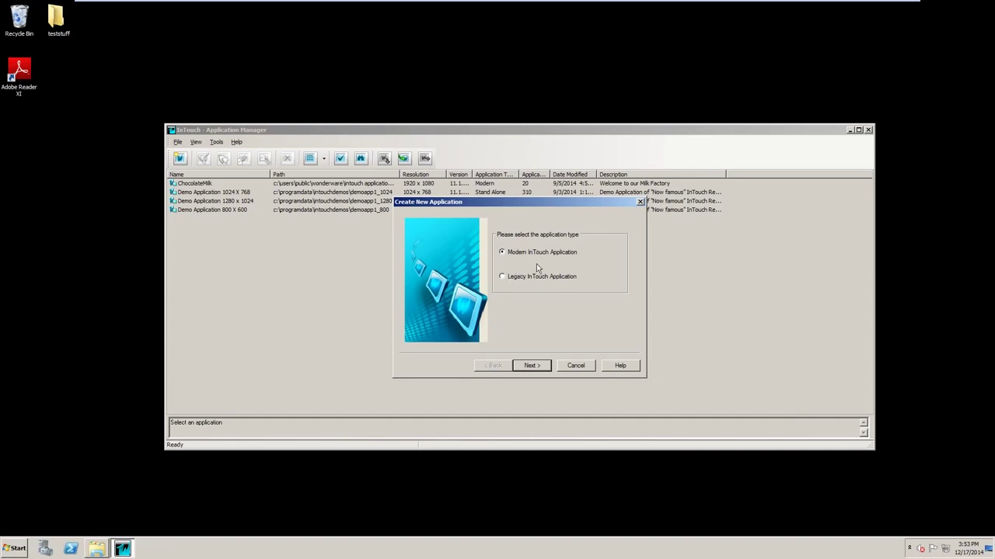
click(547, 368)
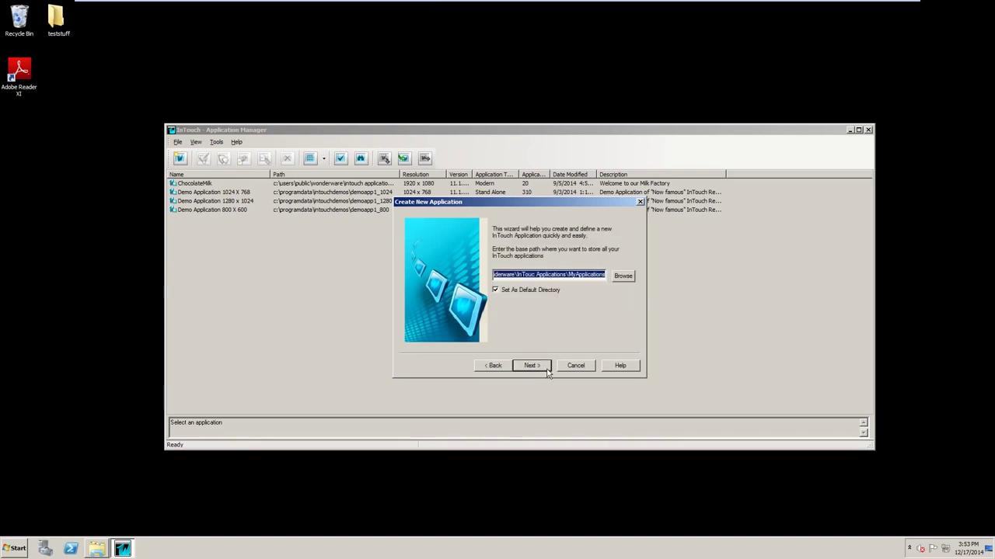
click(546, 370)
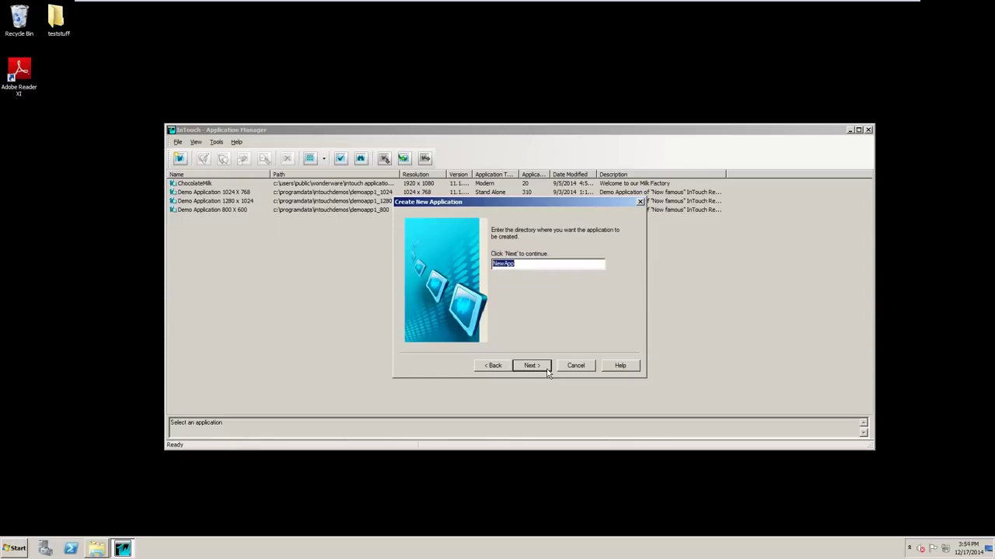
Name the application MyModernApp, described as 'a glimpse of the new 2014 R2 modern app'
text(MyModern)
text(App)
click(544, 369)
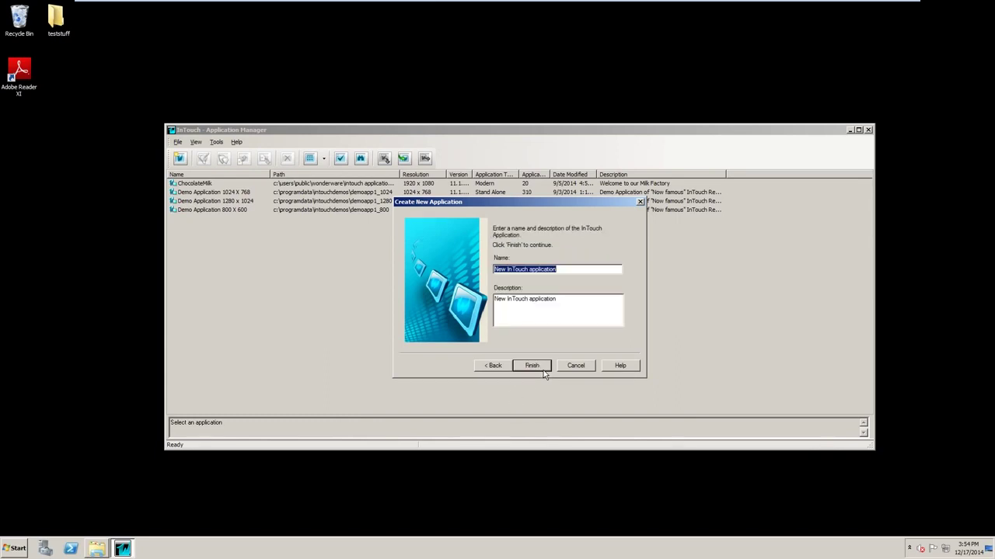
text(My)
text(ModernApp)
key(Tab)
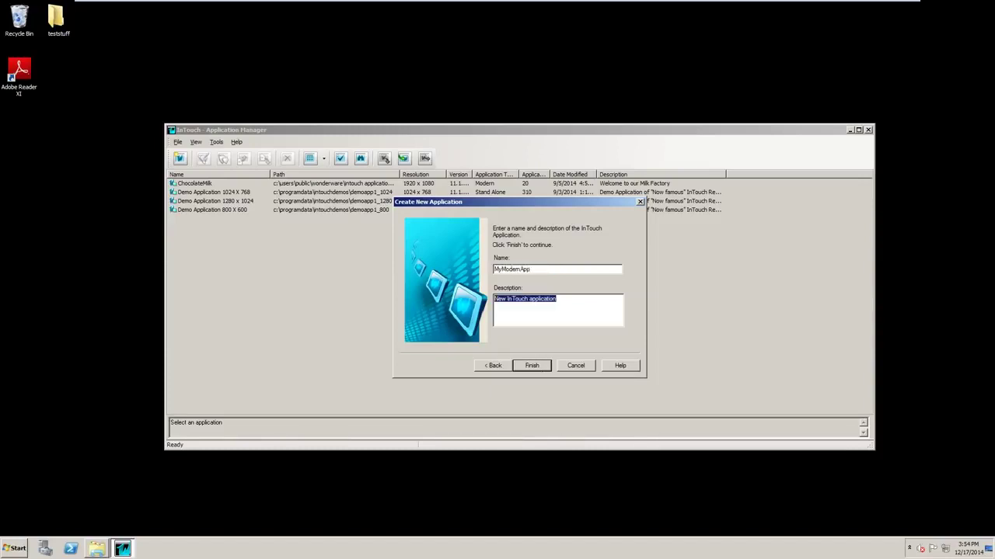
text(a)
text( glimpse of t)
text(he new 2014 )
text(R2 mo)
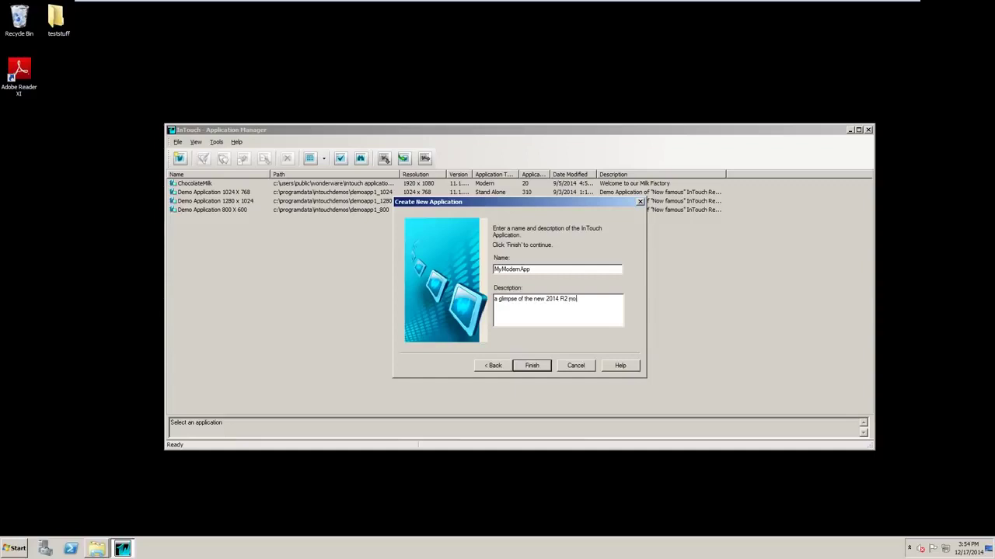
text(dern app)
click(543, 373)
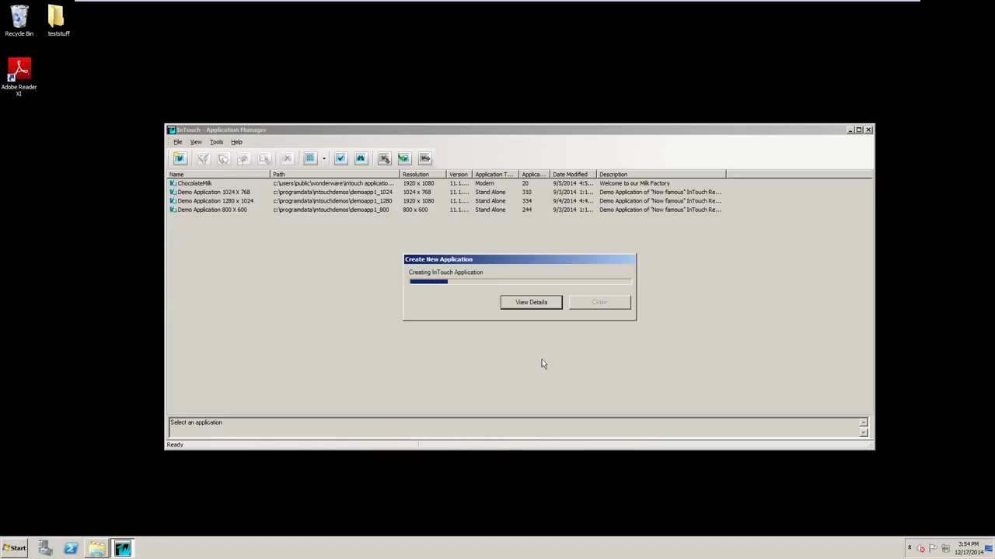
Show the detailed creation log while MyModernApp is being built
click(517, 304)
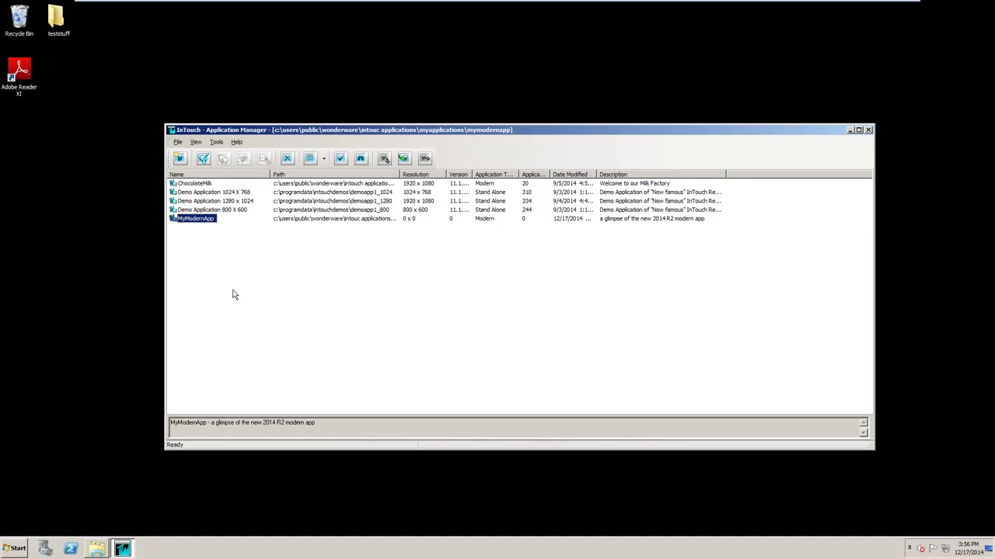
Open MyModernApp in WindowMaker and expand its libraries in a widened symbol toolbox
click(204, 158)
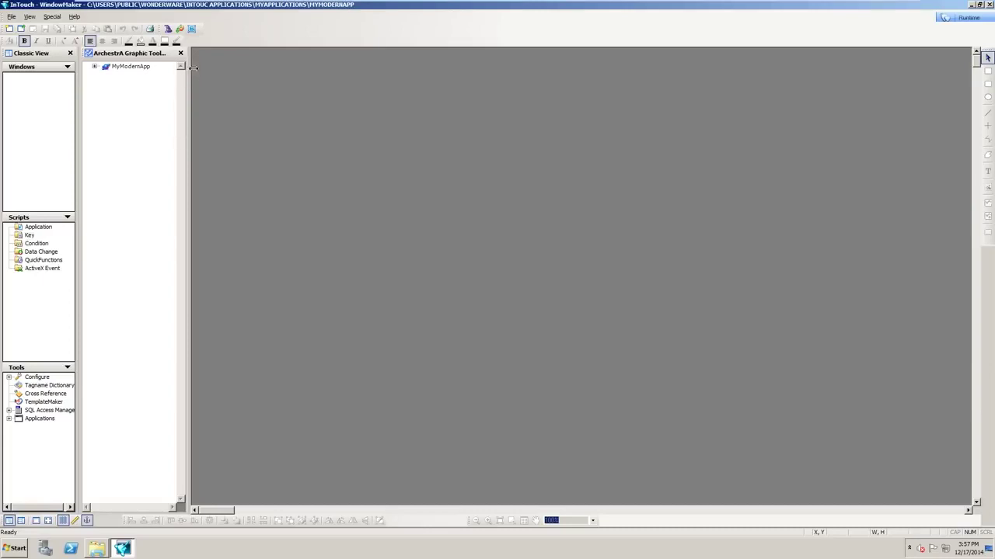
drag(193, 67, 220, 68)
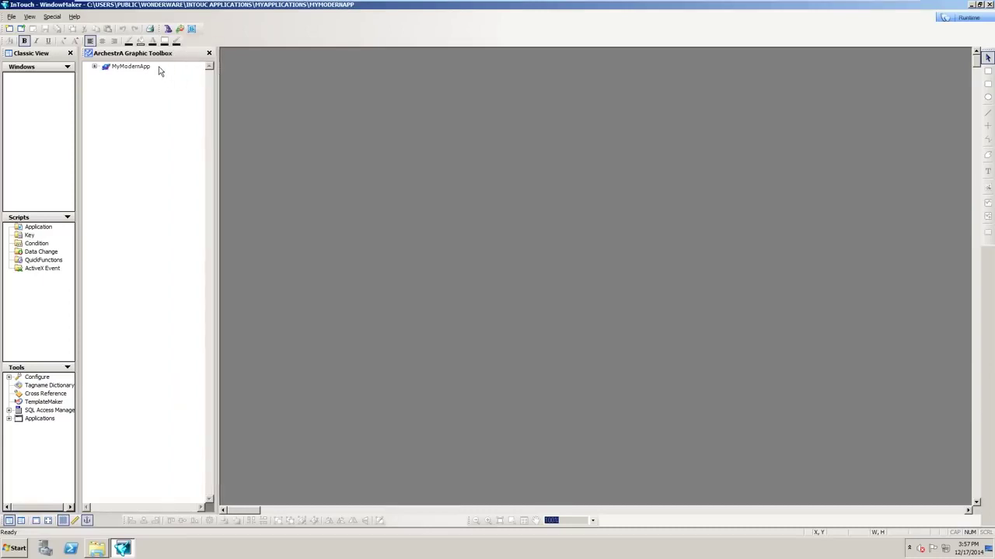
click(95, 67)
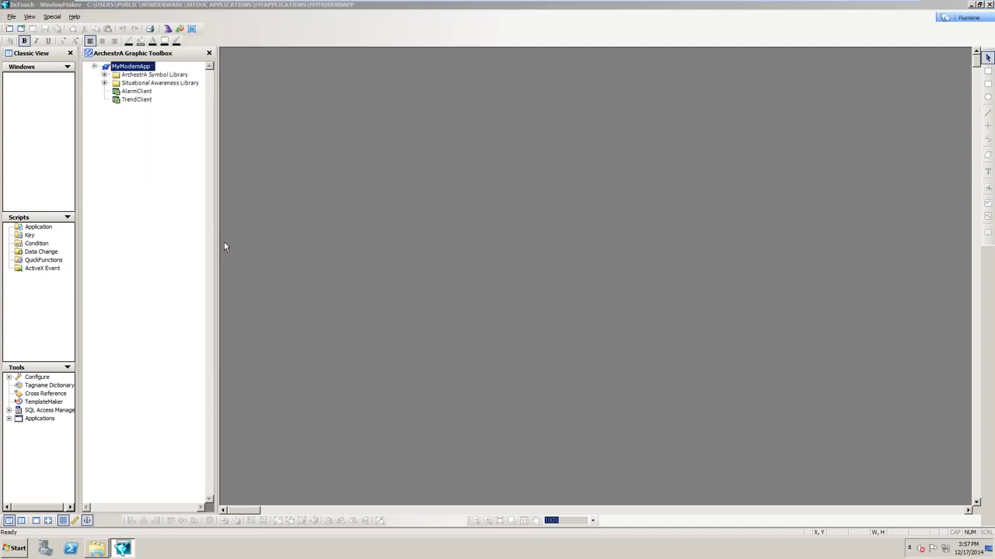
Create a new window named Main and enlarge it across the canvas
click(8, 29)
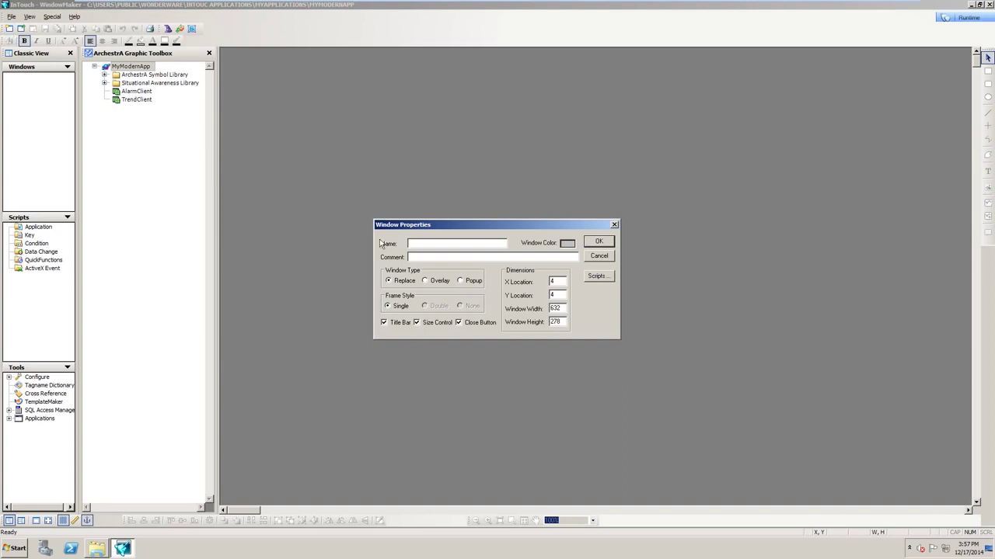
text(Main)
click(598, 243)
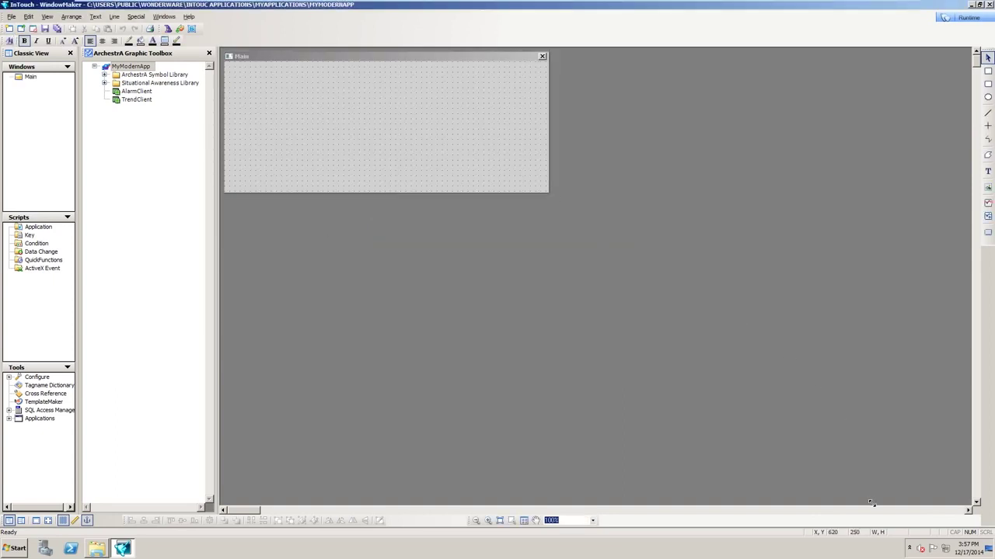
drag(547, 192, 871, 504)
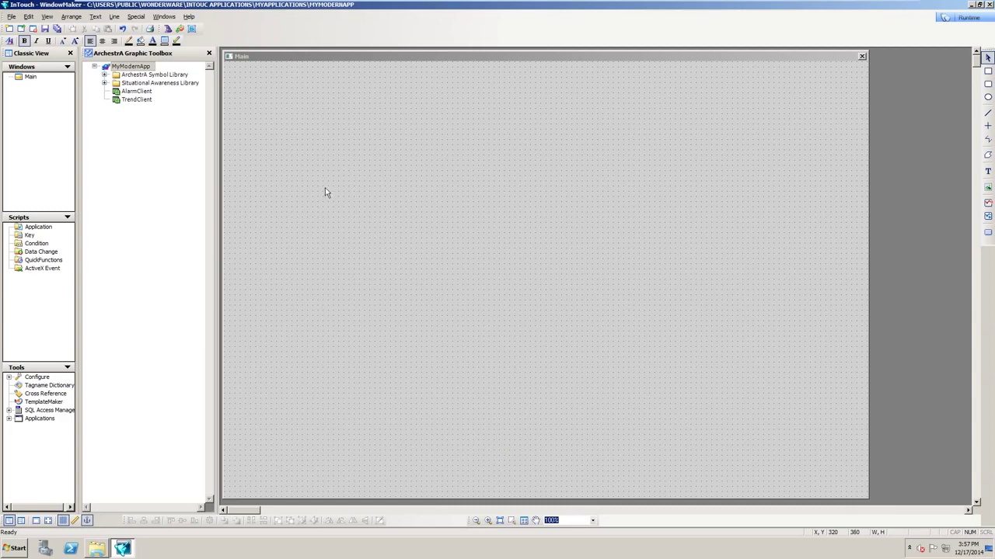
Place ClockAnalogWall from the Clocks library at Main's top-right, then preview in runtime
double_click(114, 75)
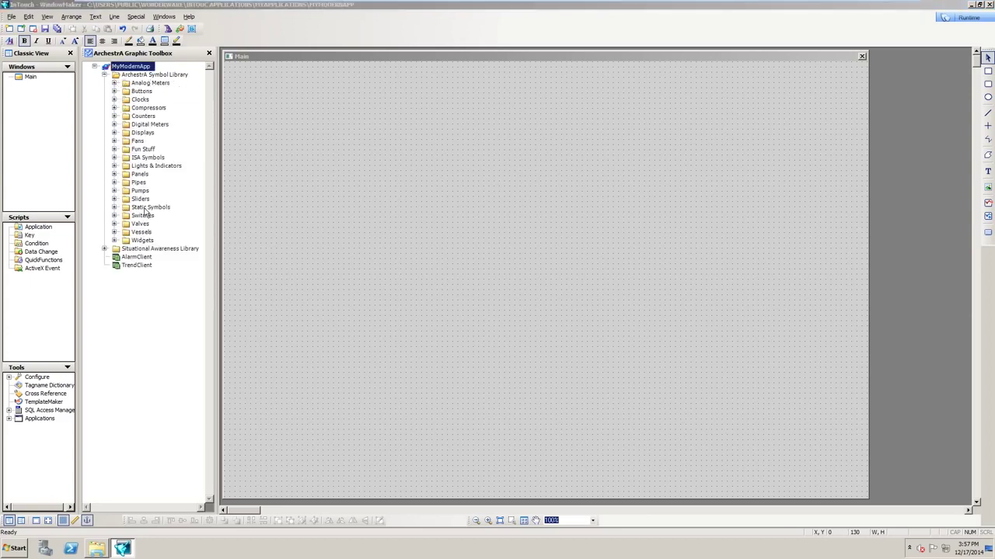
double_click(122, 101)
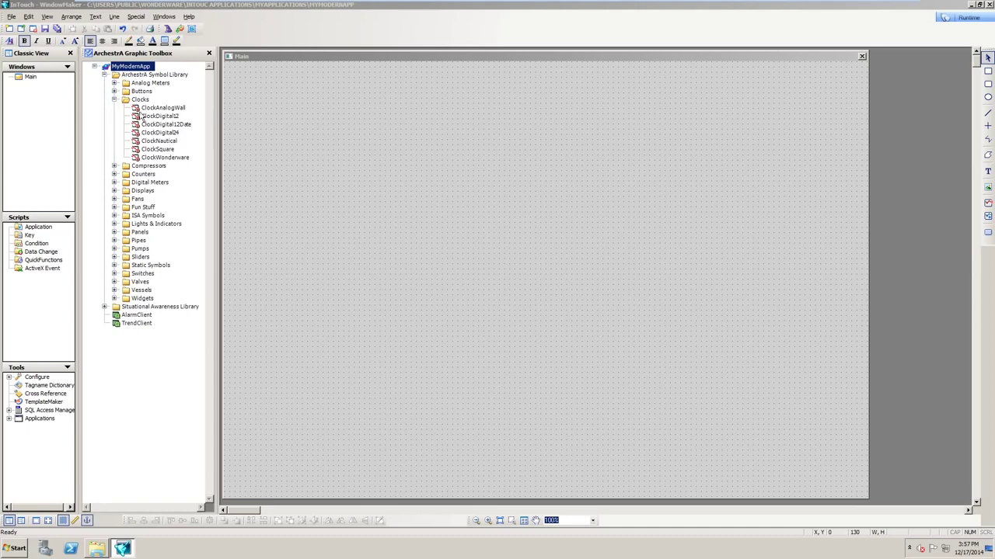
mouse_move(160, 108)
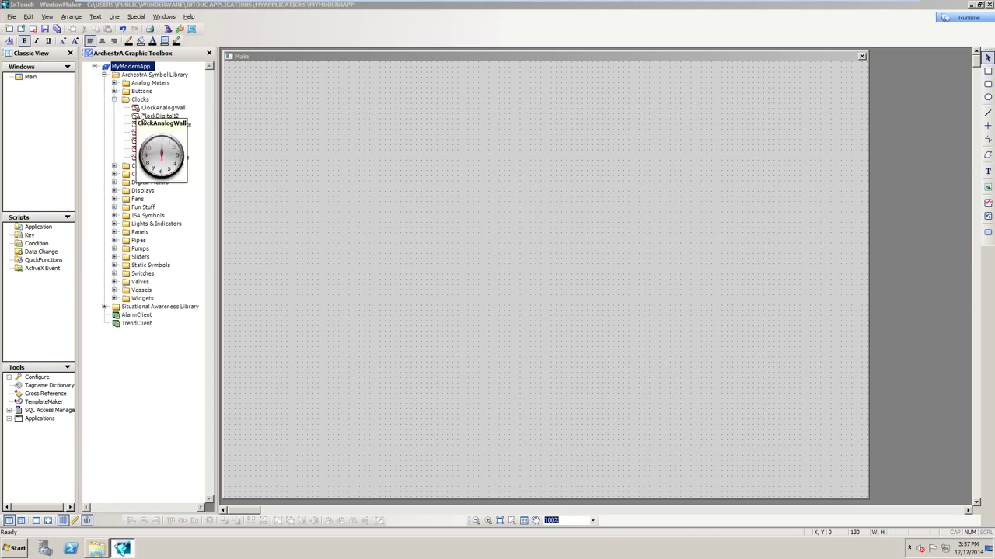
drag(159, 108, 424, 122)
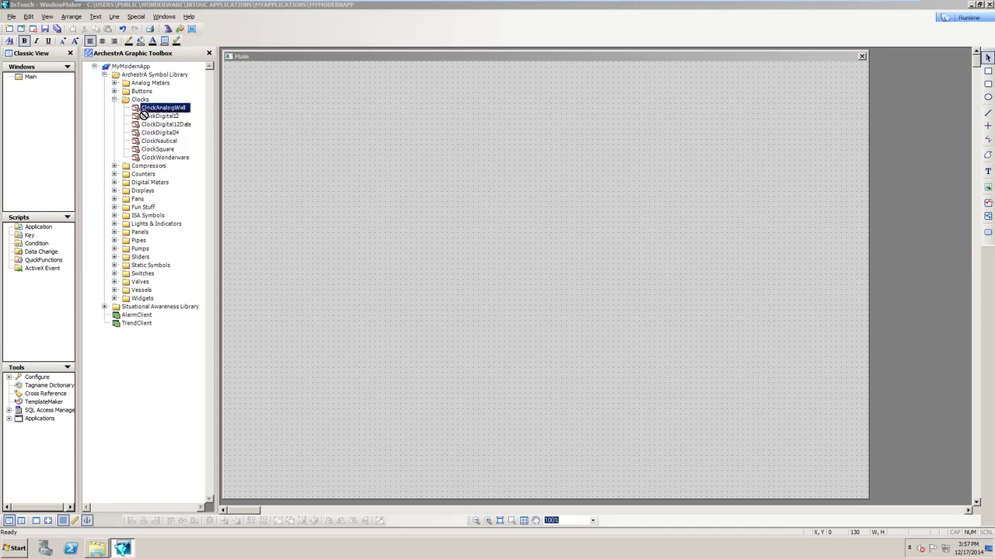
click(424, 122)
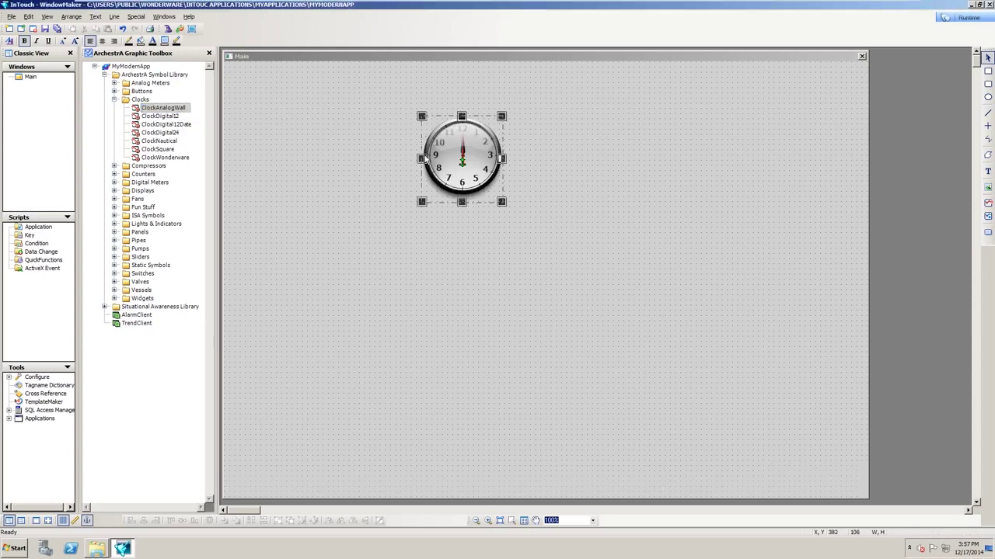
mouse_move(530, 115)
mouse_down()
mouse_move(625, 152)
mouse_move(791, 119)
mouse_up()
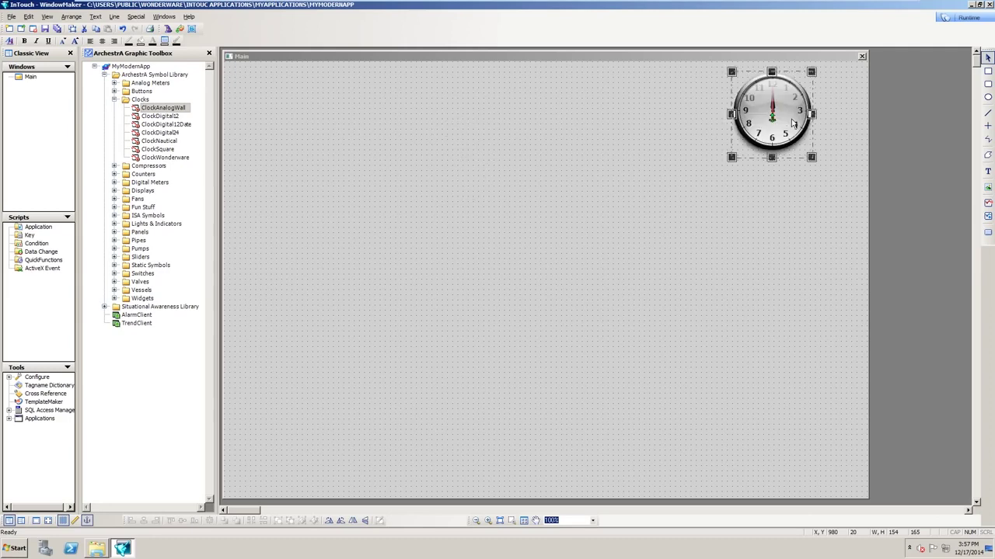
click(971, 17)
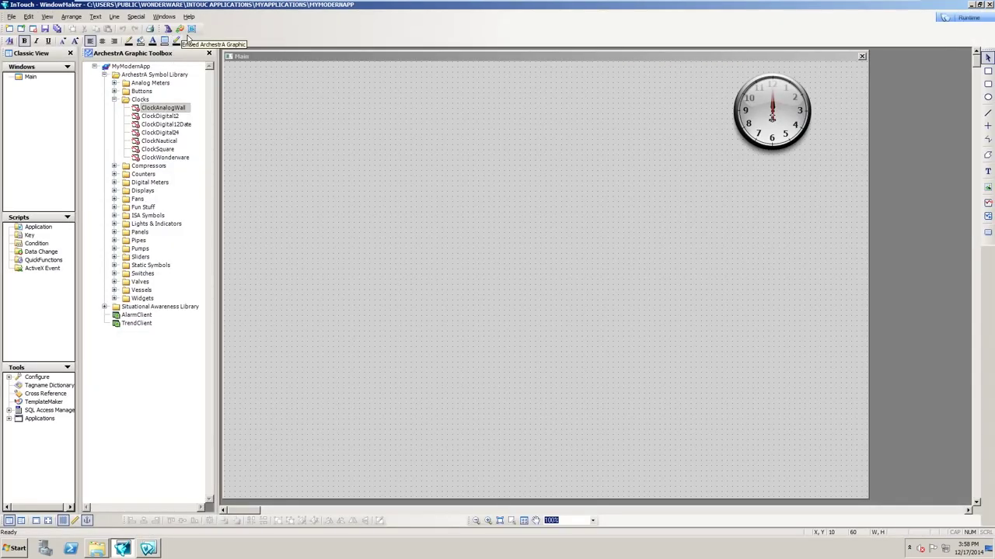
Embed the TankCylinderVertFill symbol from the Vessels library onto the Main window
click(191, 30)
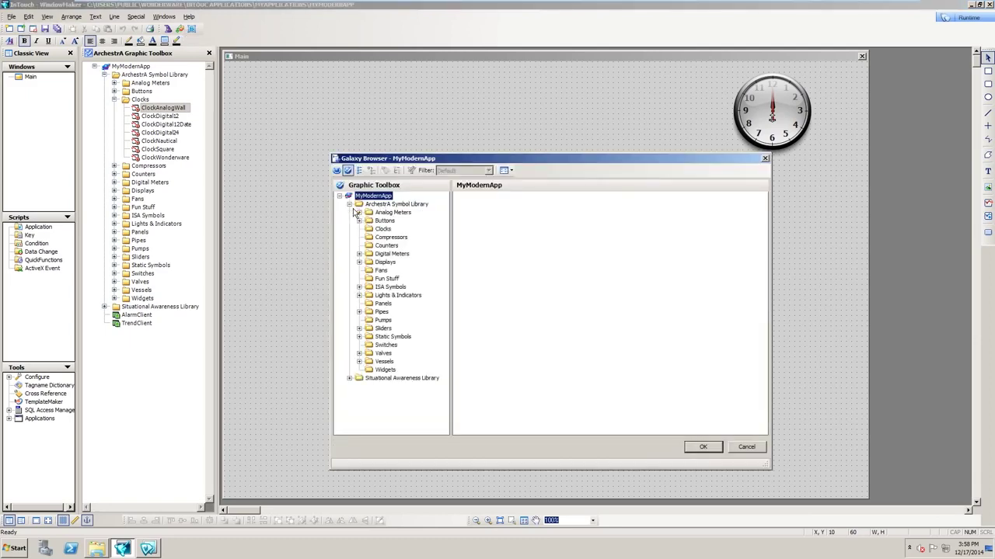
click(350, 205)
click(382, 361)
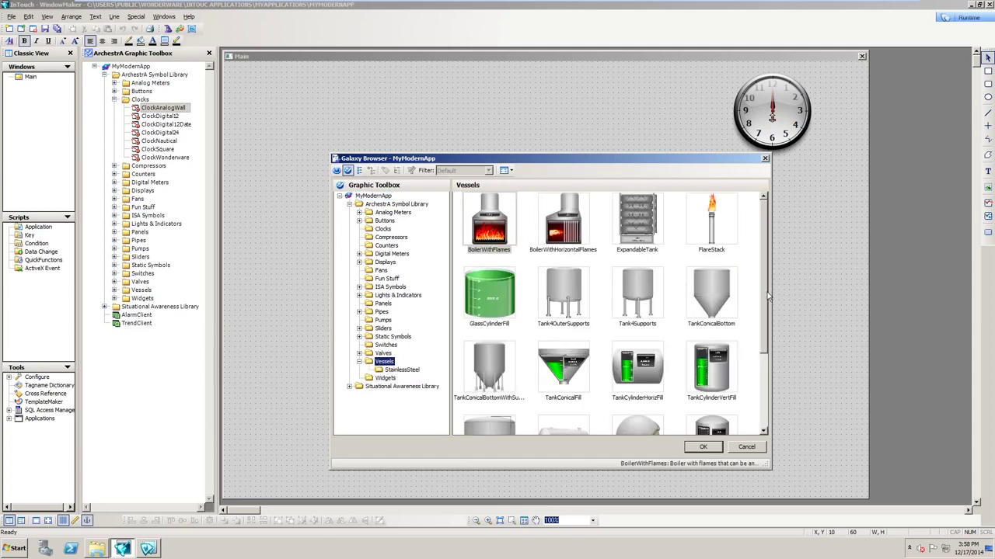
drag(763, 296, 773, 386)
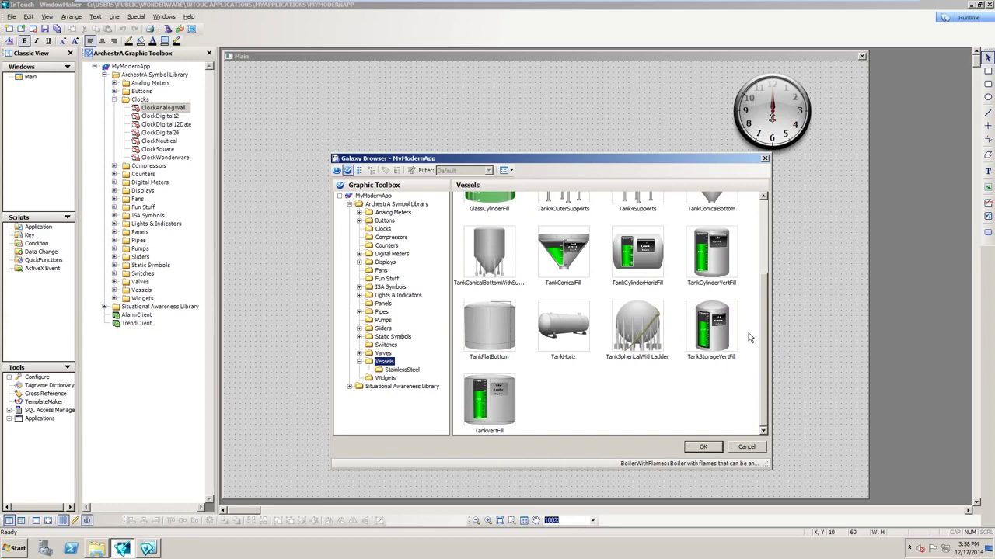
click(731, 279)
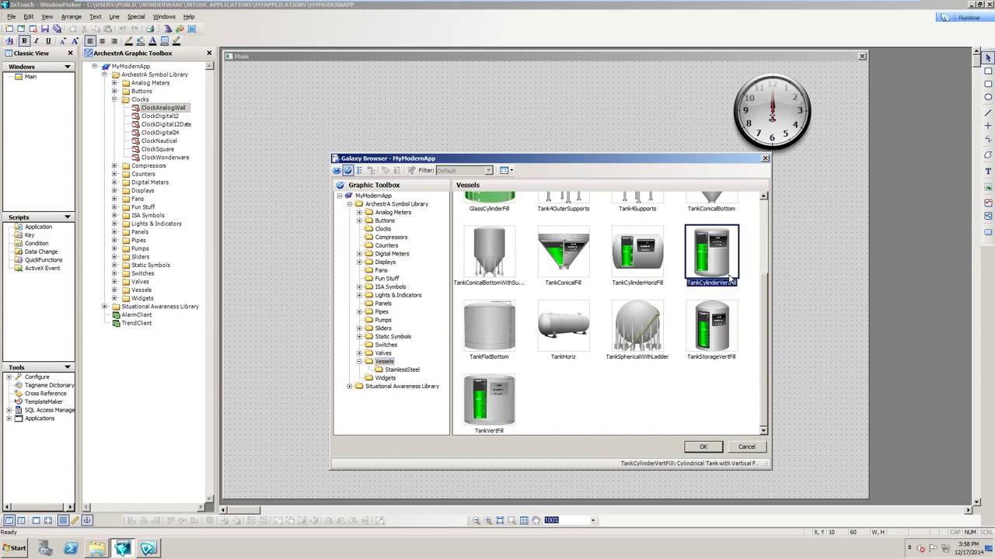
click(719, 448)
click(464, 167)
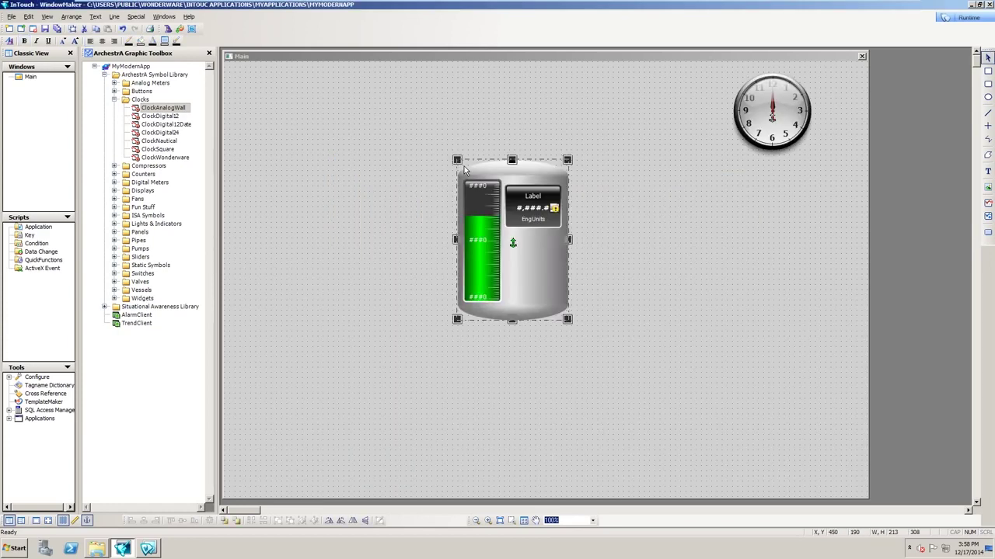
Set the tank symbol's Max property default to 60
double_click(550, 288)
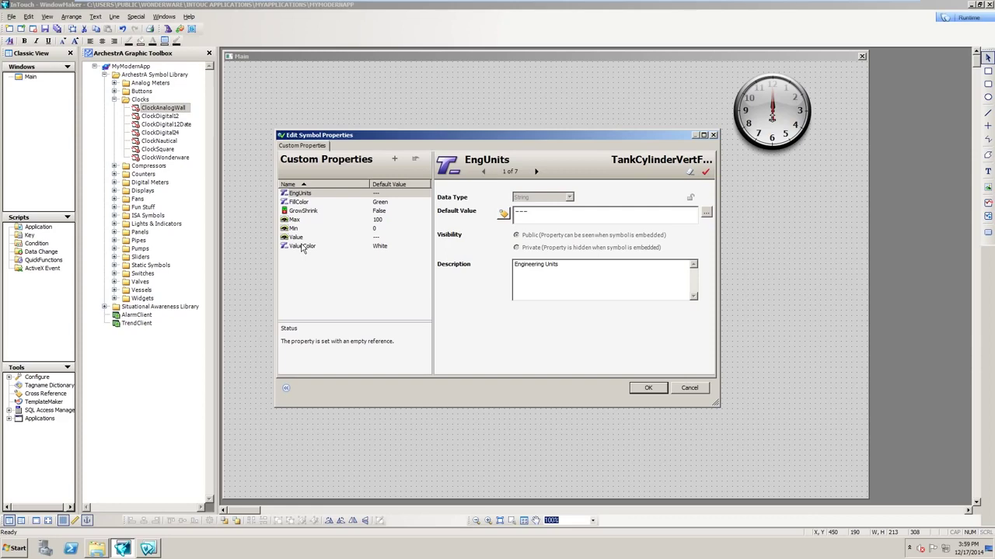
click(388, 229)
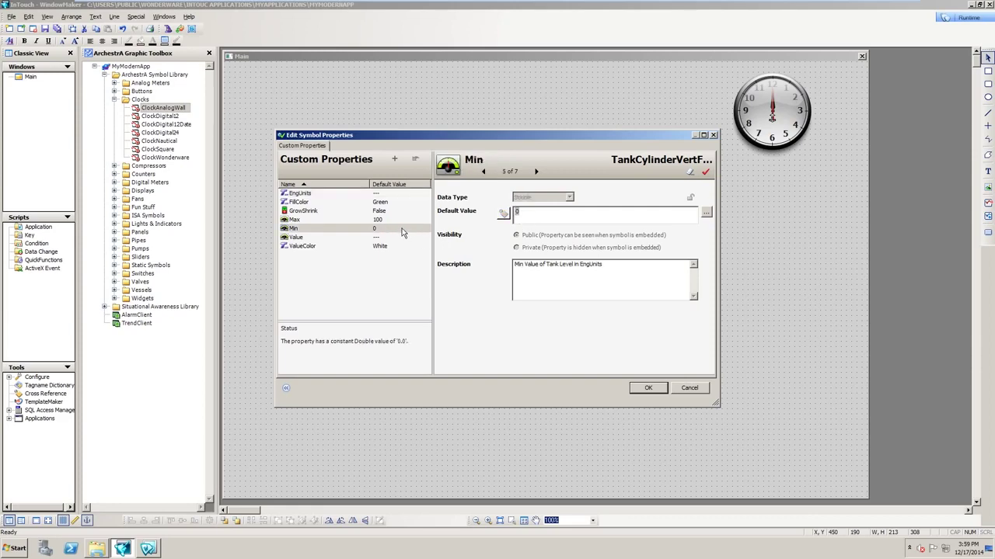
click(383, 220)
drag(543, 219, 507, 218)
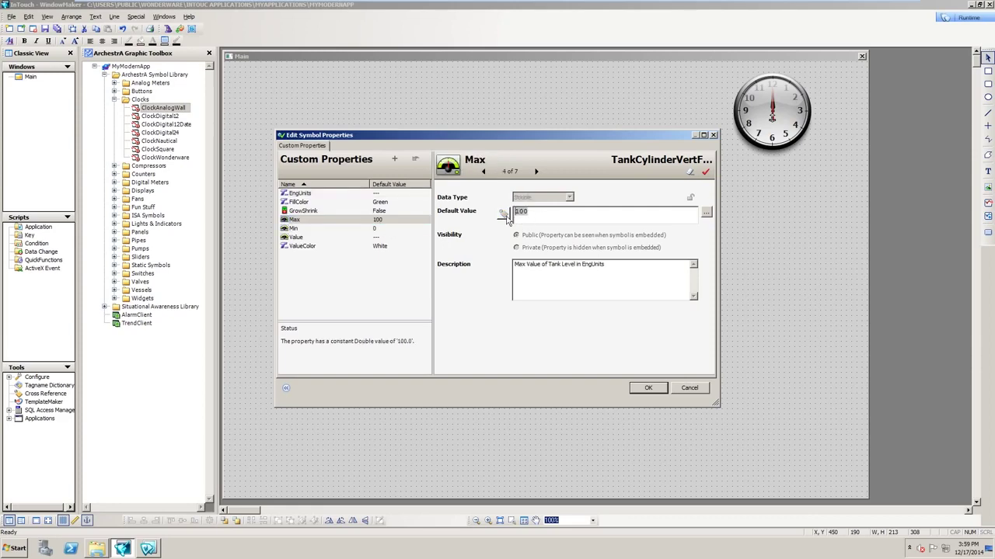
text(60)
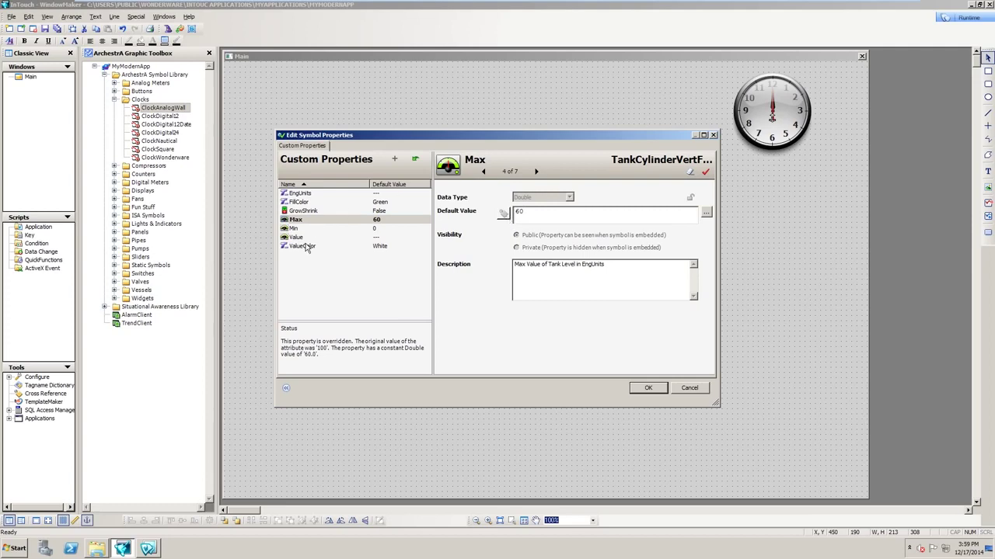
Select the Value property and reposition the properties window to uncover the tank
click(306, 238)
drag(449, 137, 214, 111)
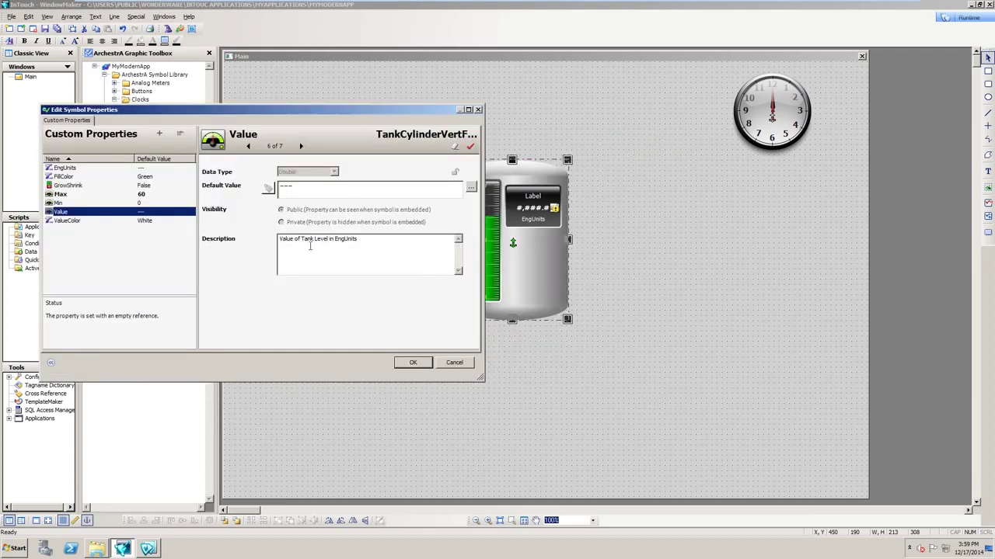
drag(307, 242, 368, 245)
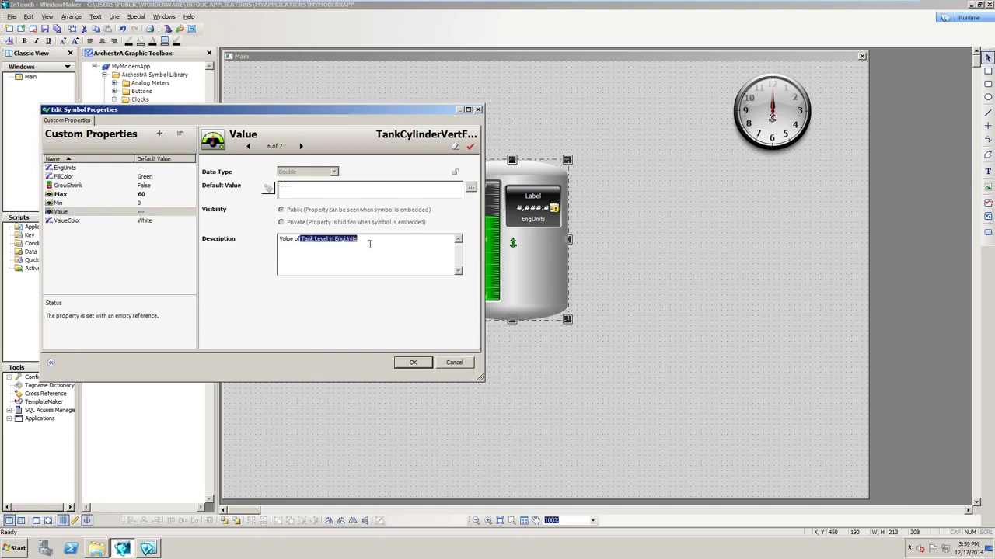
click(368, 245)
drag(387, 110, 345, 103)
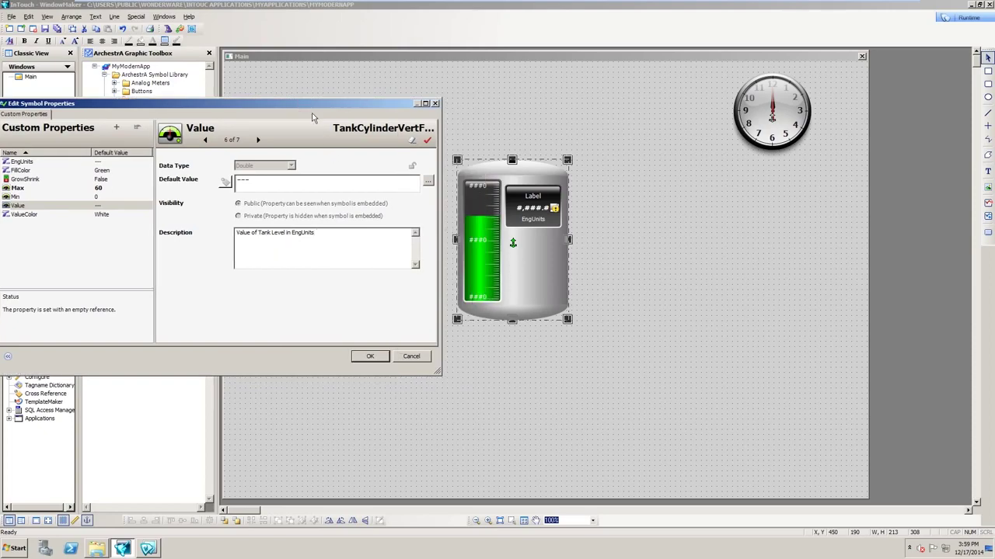
drag(311, 116, 706, 150)
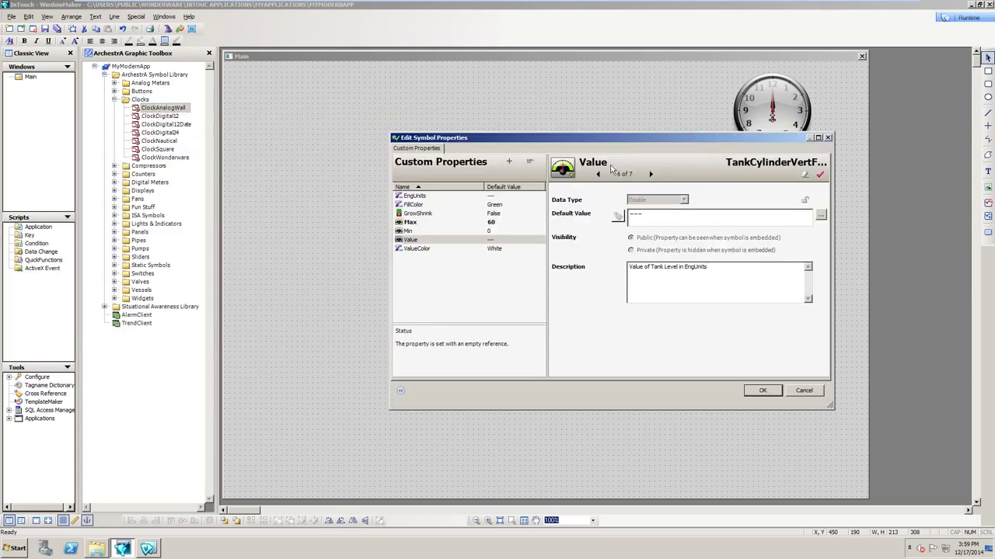
Link the tank's Value property to the $Second tag and apply the changes
click(663, 216)
key(BackSpace)
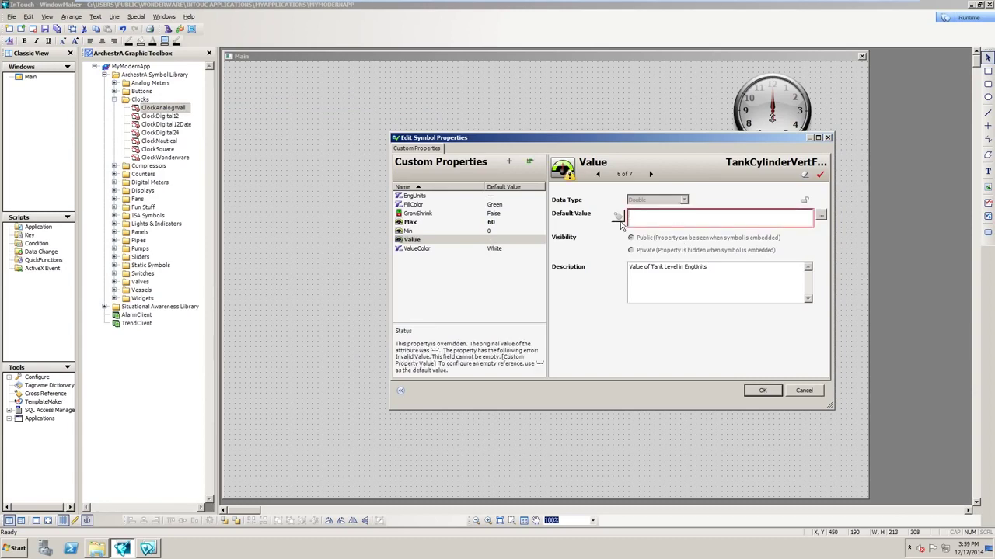
click(822, 217)
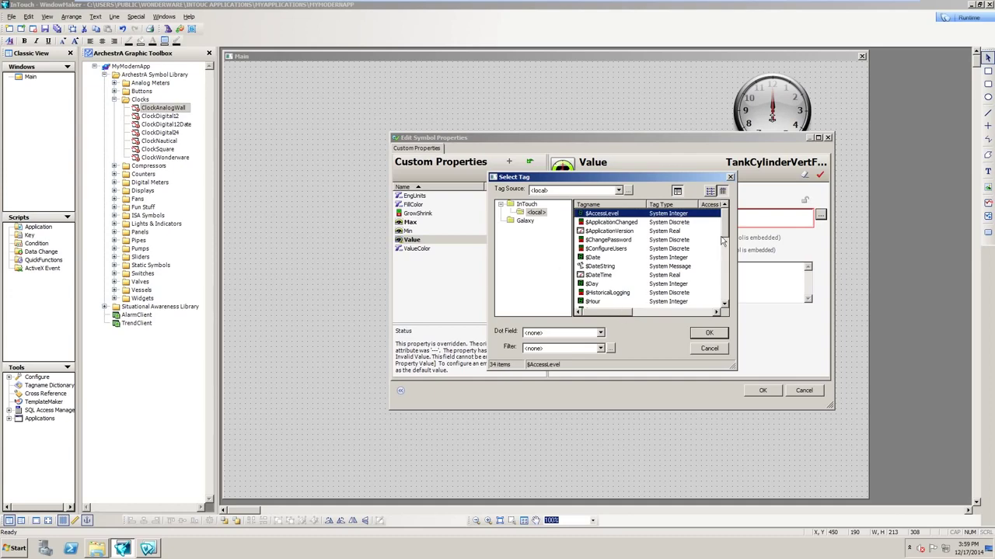
drag(723, 241, 724, 293)
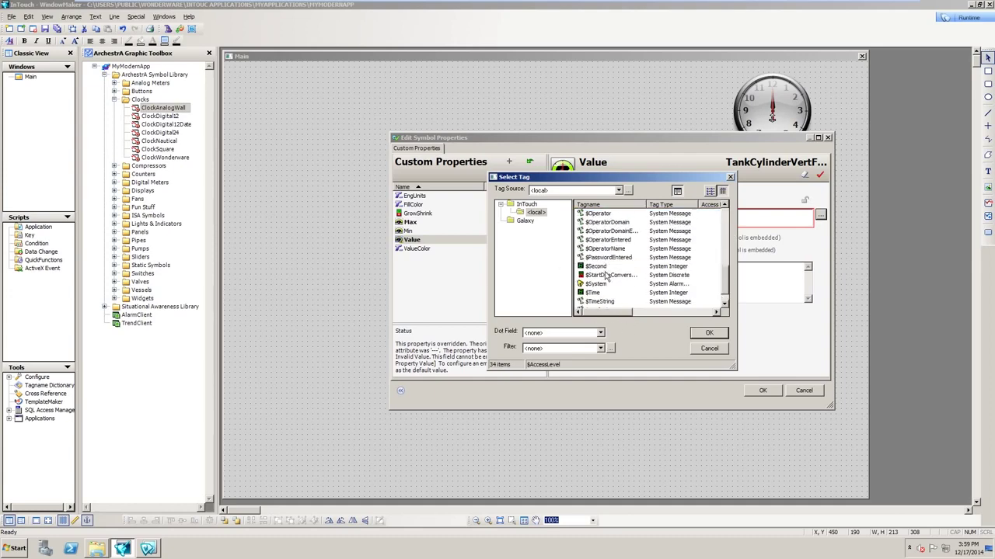
click(603, 267)
click(709, 333)
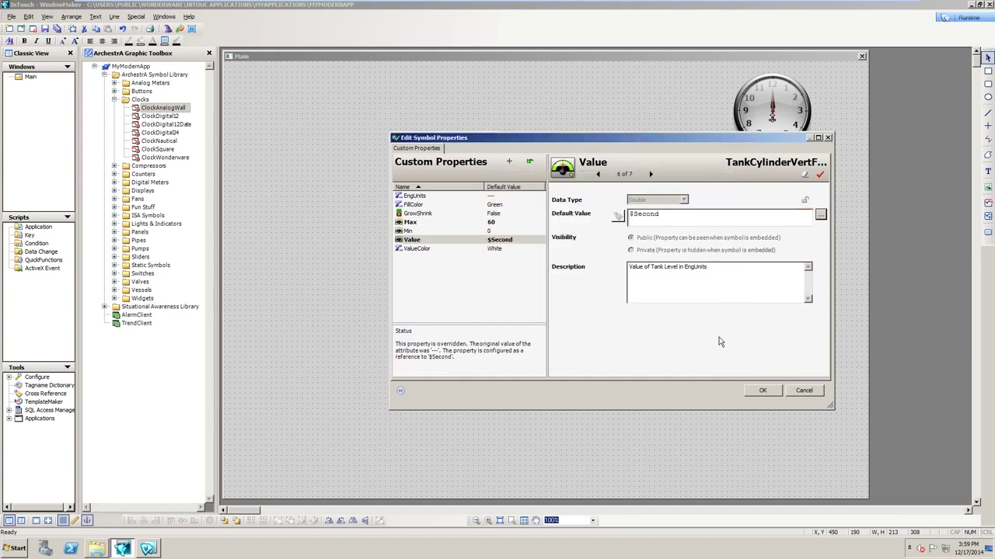
click(763, 390)
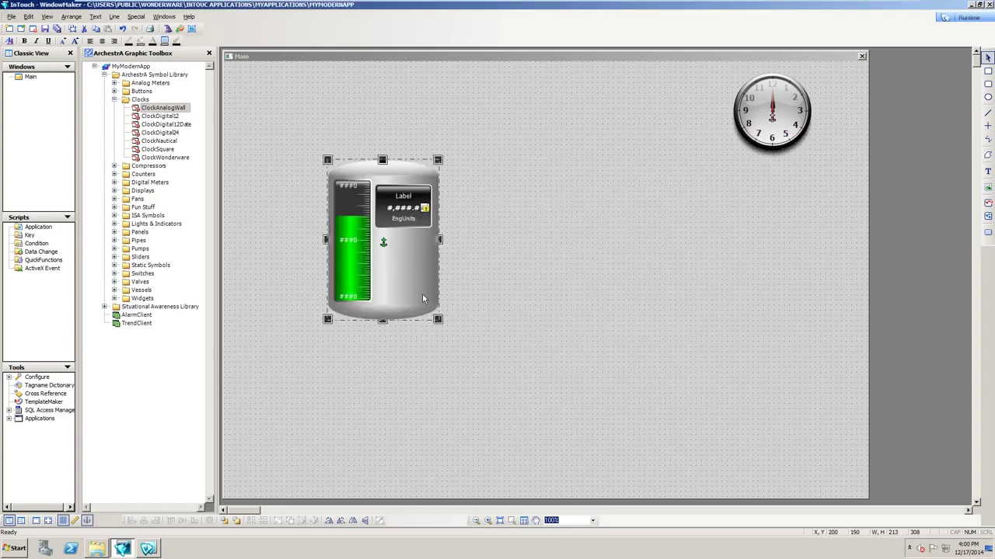
Substitute the tank's strings: Label becomes Tank1 and EngUnits becomes Liters
key(ctrl+l)
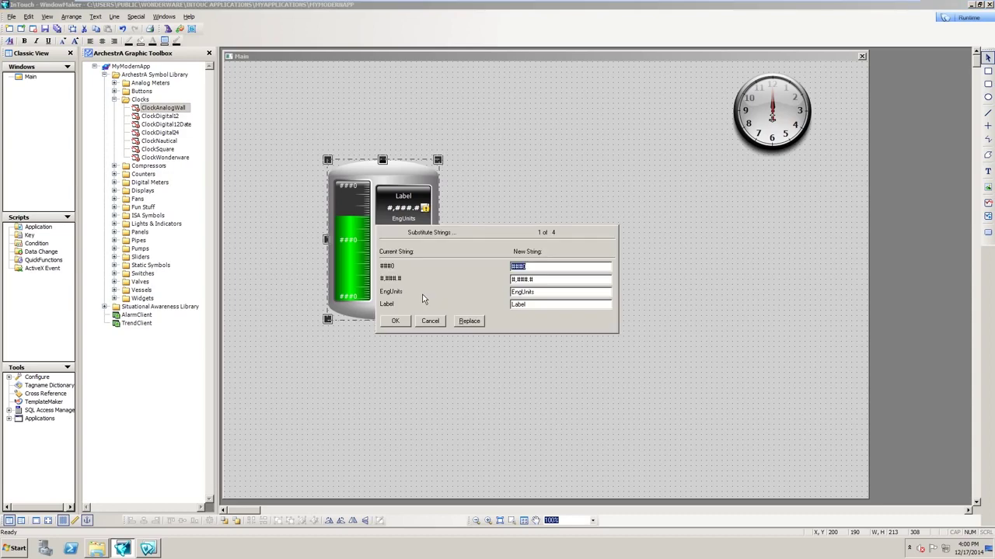
double_click(515, 304)
text(Tank1)
drag(558, 293, 513, 295)
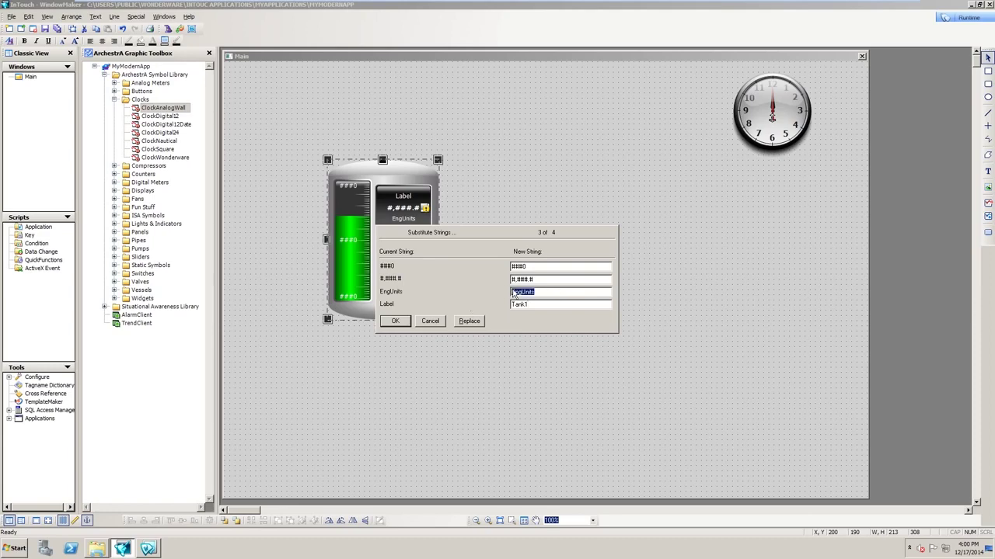
text(Liters)
click(394, 321)
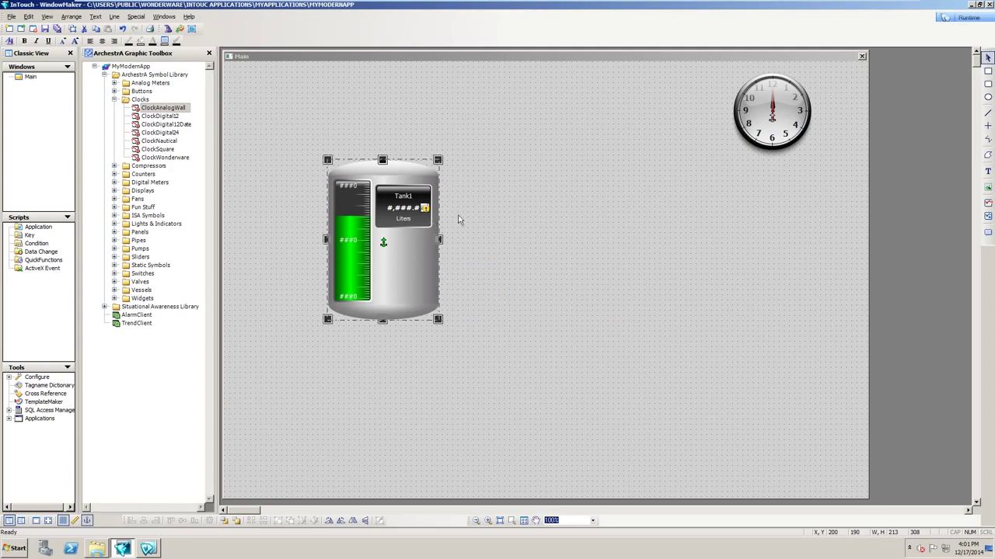
Place AnalogMeterRound between the tank and clock on Main, then switch to runtime
click(114, 83)
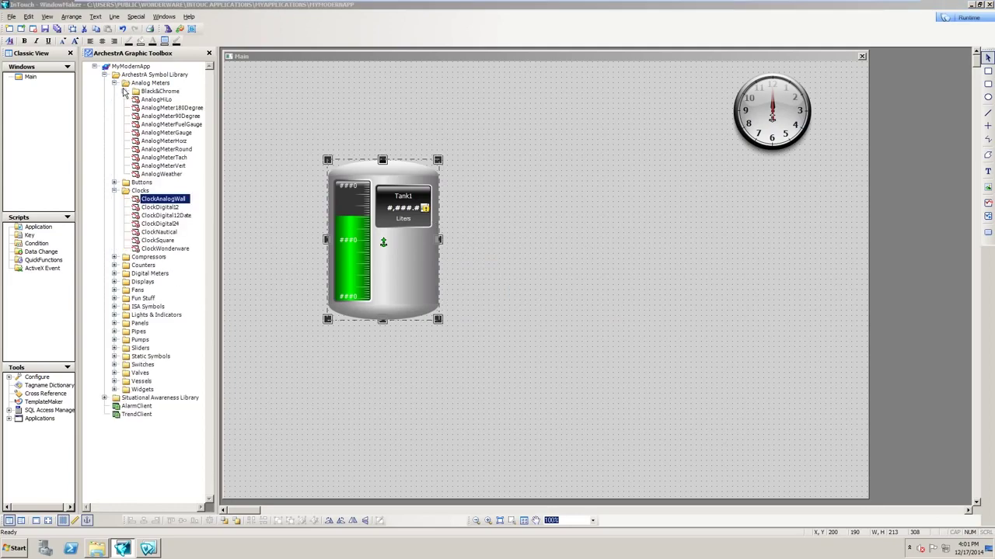
drag(165, 148, 566, 100)
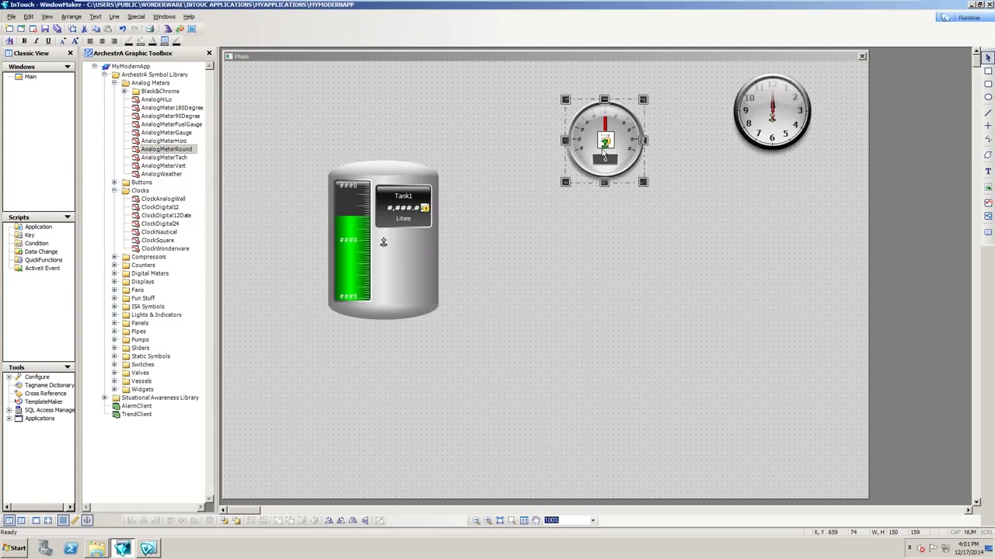
drag(615, 162, 605, 165)
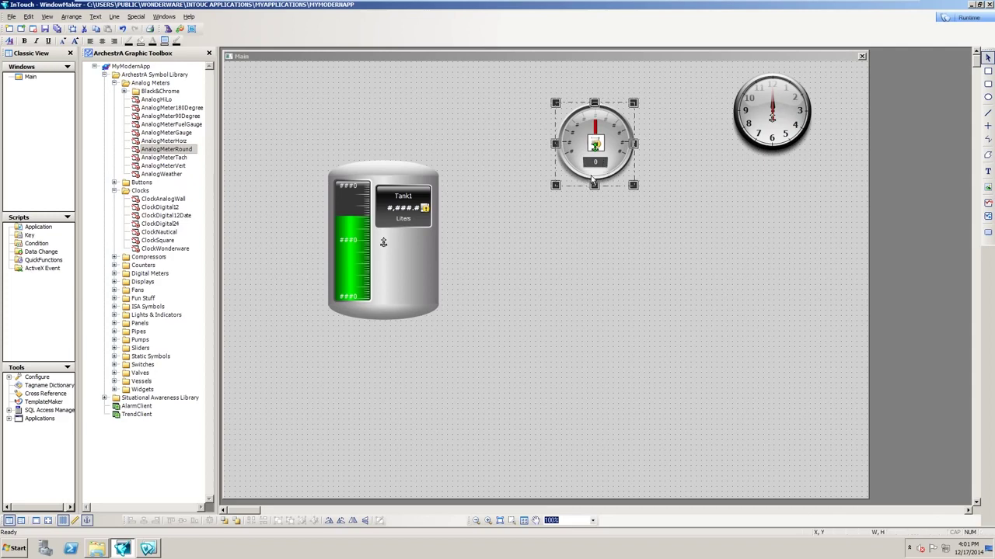
click(963, 16)
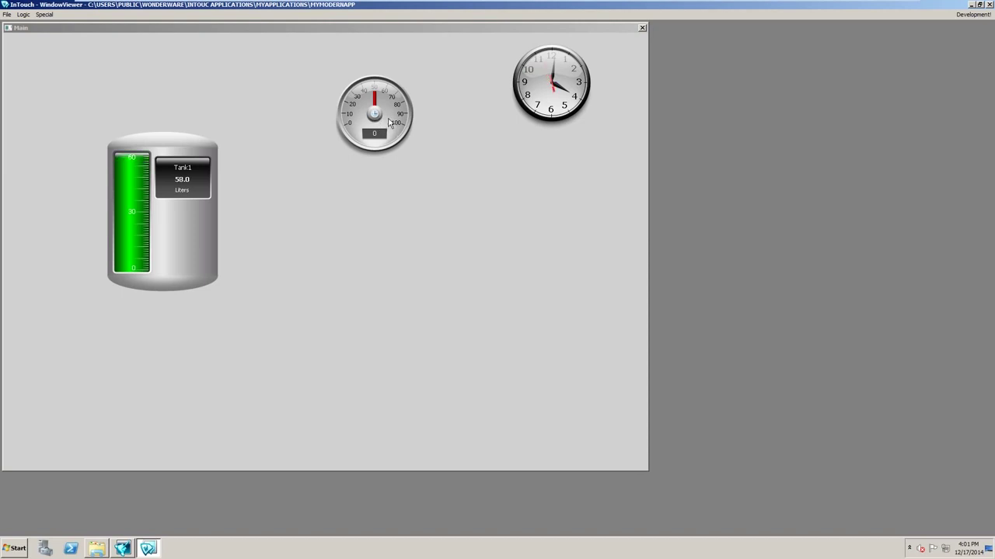
Return from WindowViewer to WindowMaker development mode with Alt+D
key(alt+d)
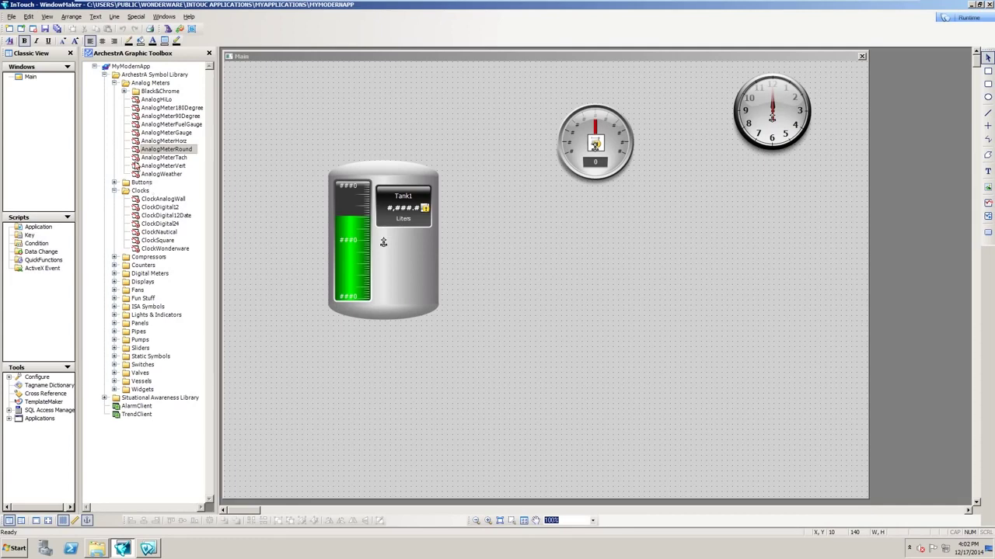
Collapse the ArchestrA Symbol Library and expand the Situational Awareness Library's Equipment folder
click(104, 75)
click(153, 84)
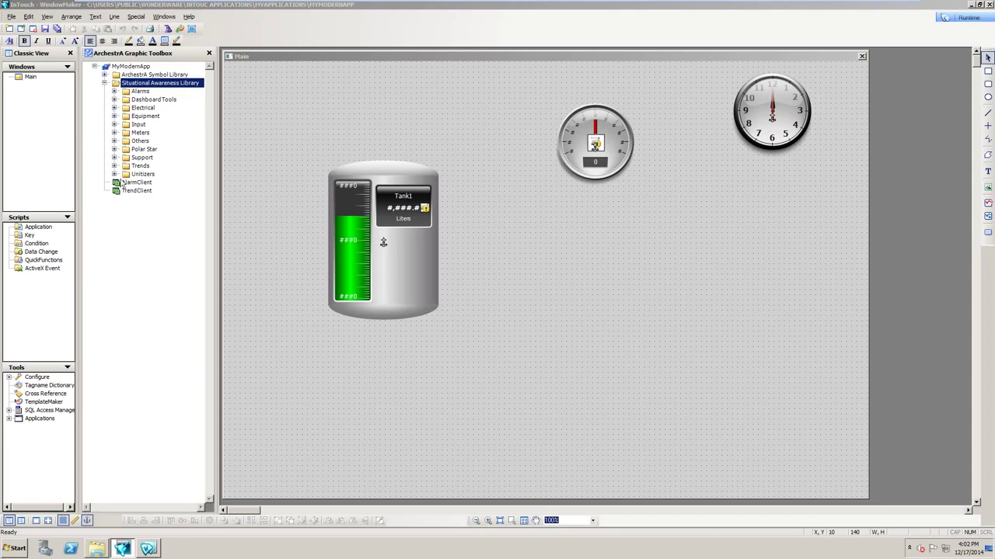
click(114, 116)
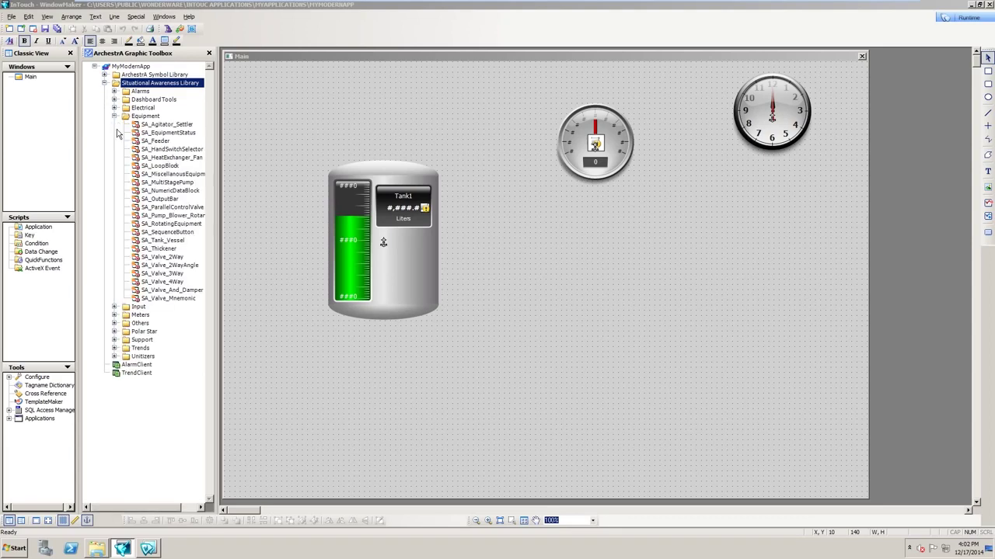
Place an SA_Tank_Vessel symbol beside the tank and embed an SA_Meters symbol in it
mouse_move(162, 240)
mouse_down()
mouse_move(429, 193)
mouse_move(614, 233)
mouse_up()
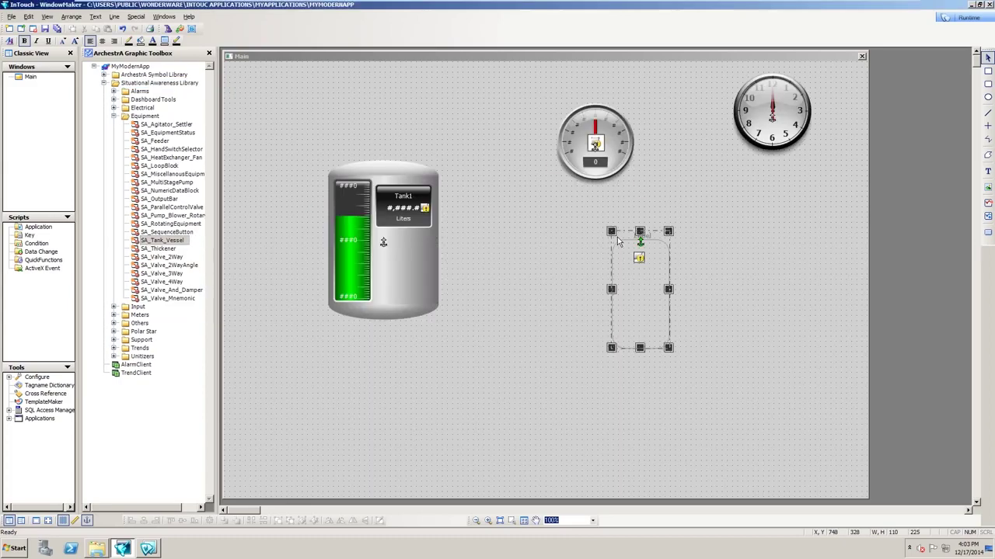
click(114, 315)
drag(154, 348, 640, 297)
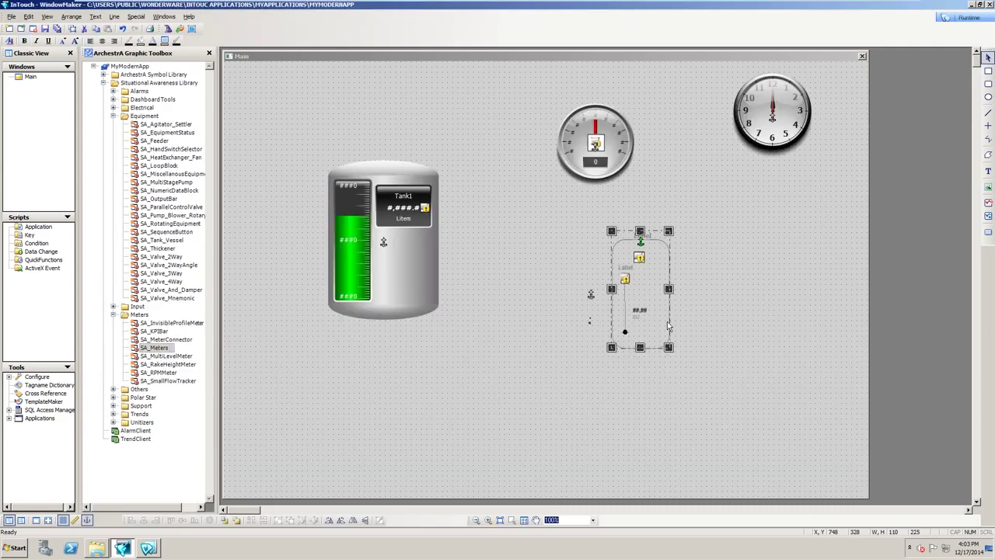
Substitute the new symbol's tag with Tank1
key(ctrl+l)
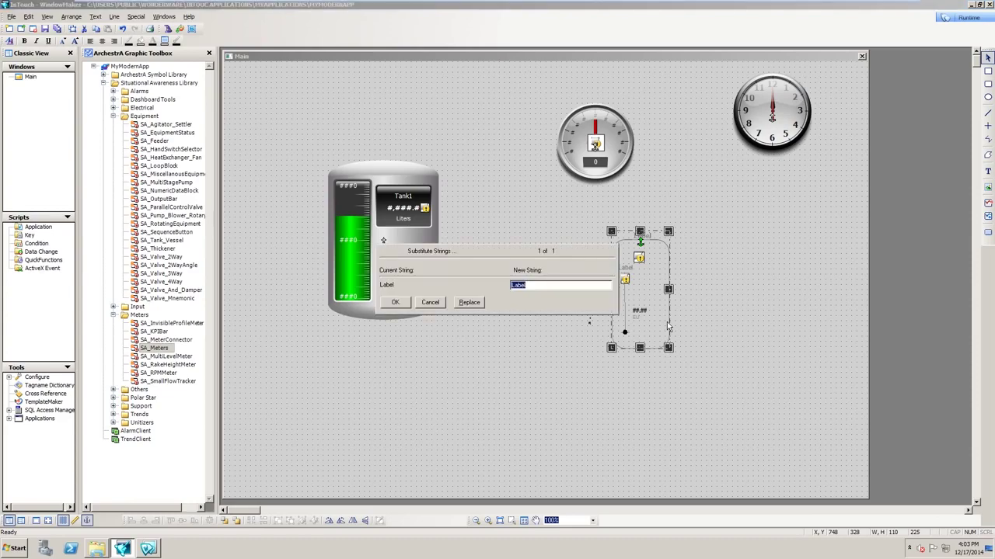
text(Tank1)
click(394, 302)
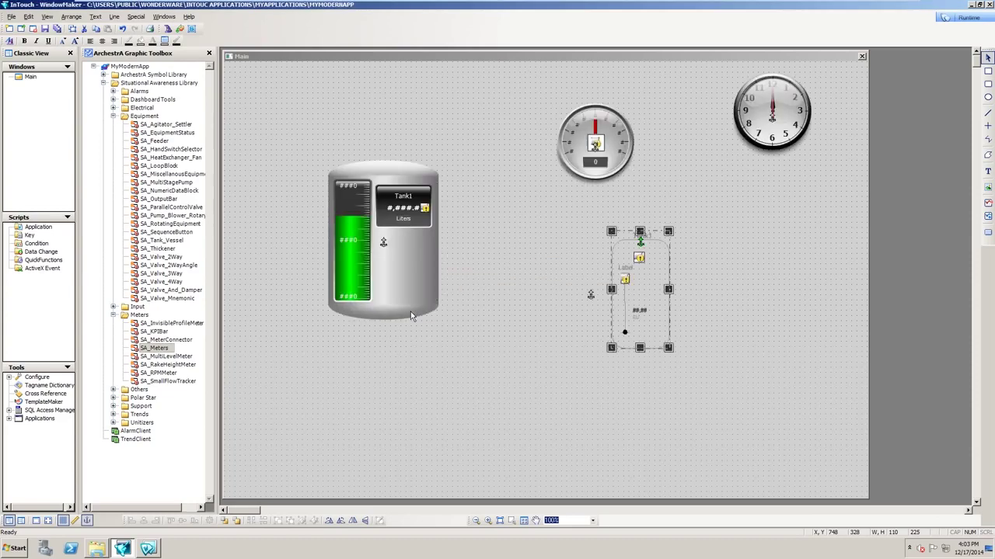
Clear the meter's Label string and replace its EU string with Liters
click(631, 331)
key(ctrl+l)
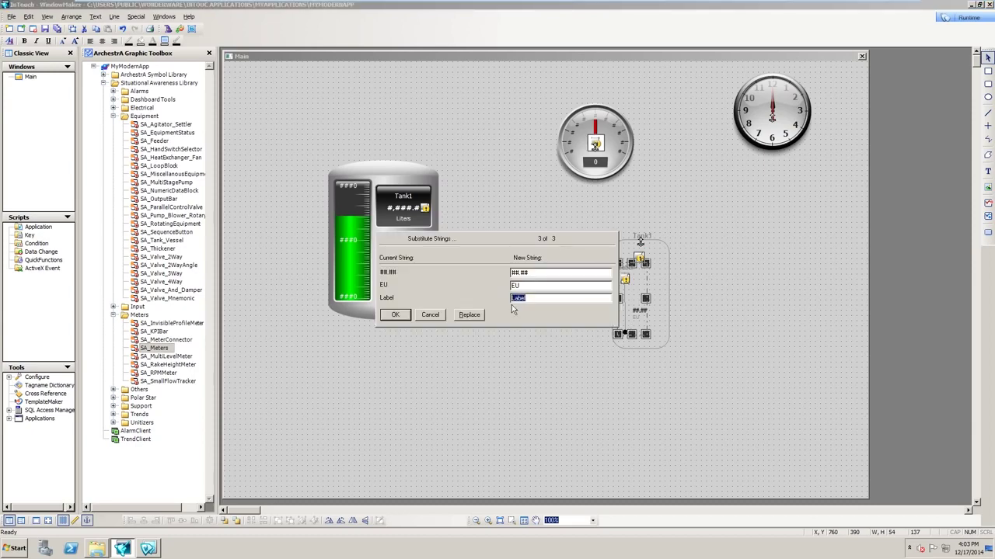
key(BackSpace)
key(shift+Tab)
text(Lite)
click(398, 316)
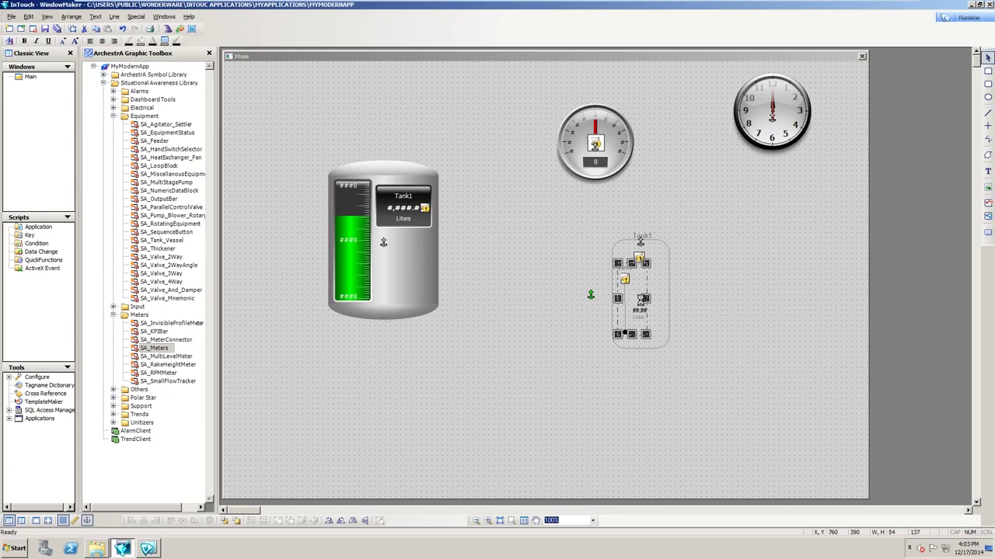
double_click(641, 305)
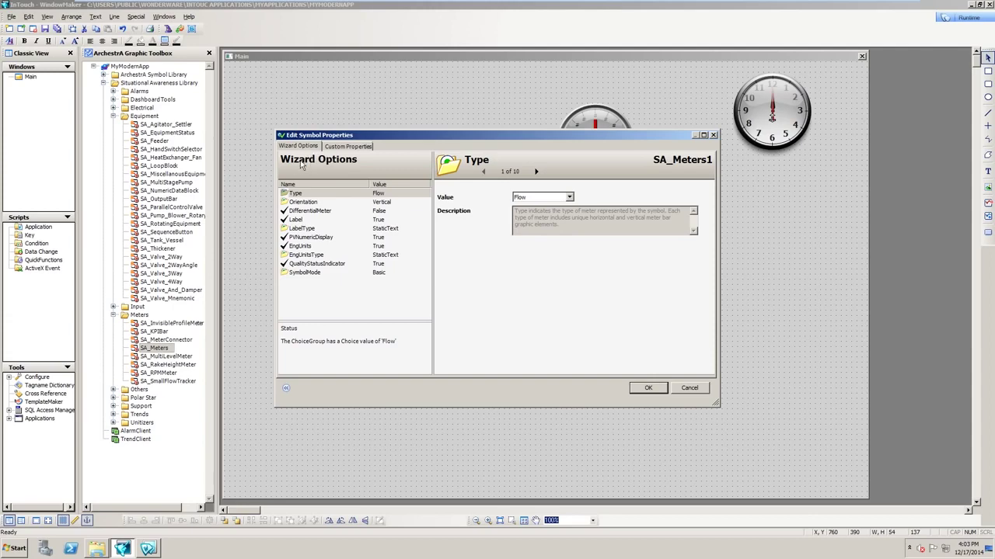
Set the SA_Meters1 wizard option Type to Level
drag(590, 142, 397, 112)
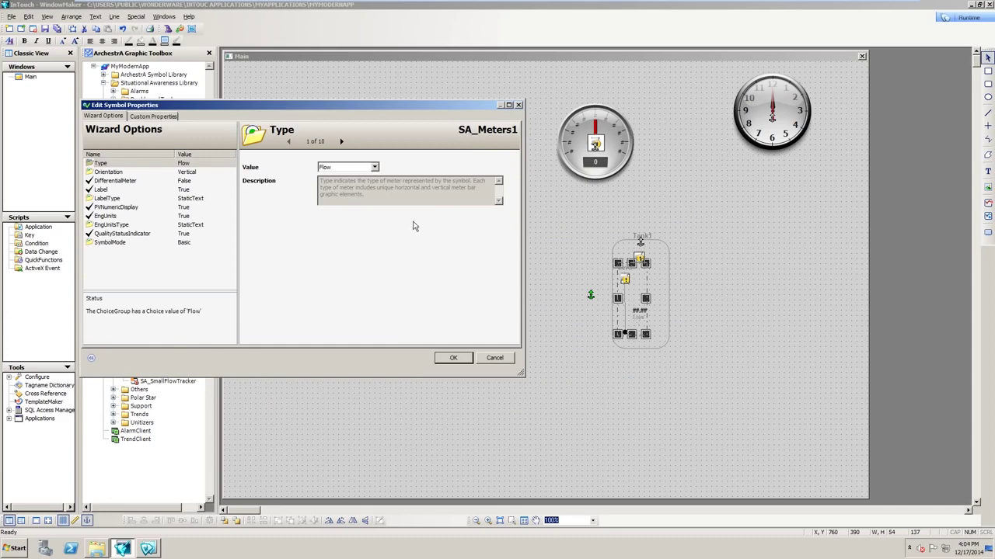
click(374, 167)
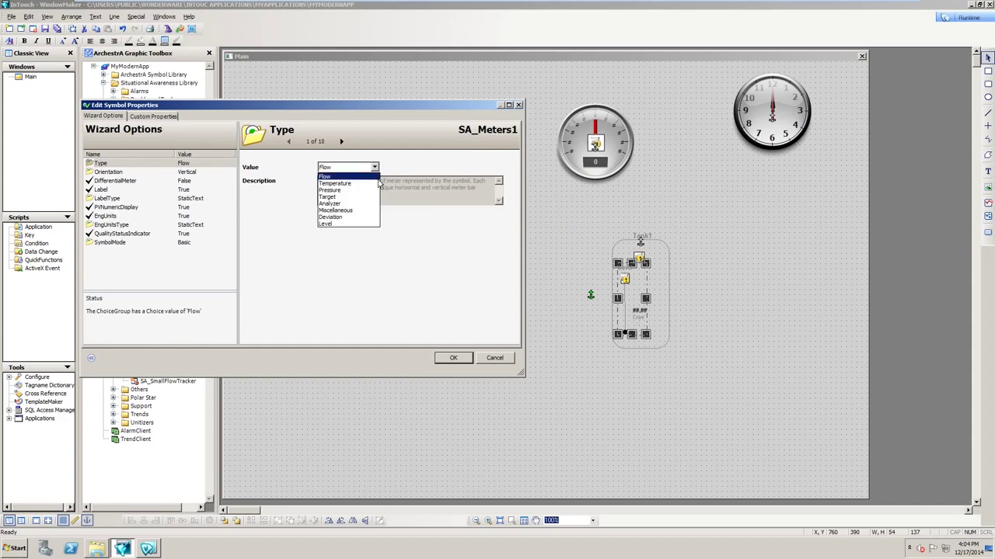
click(370, 224)
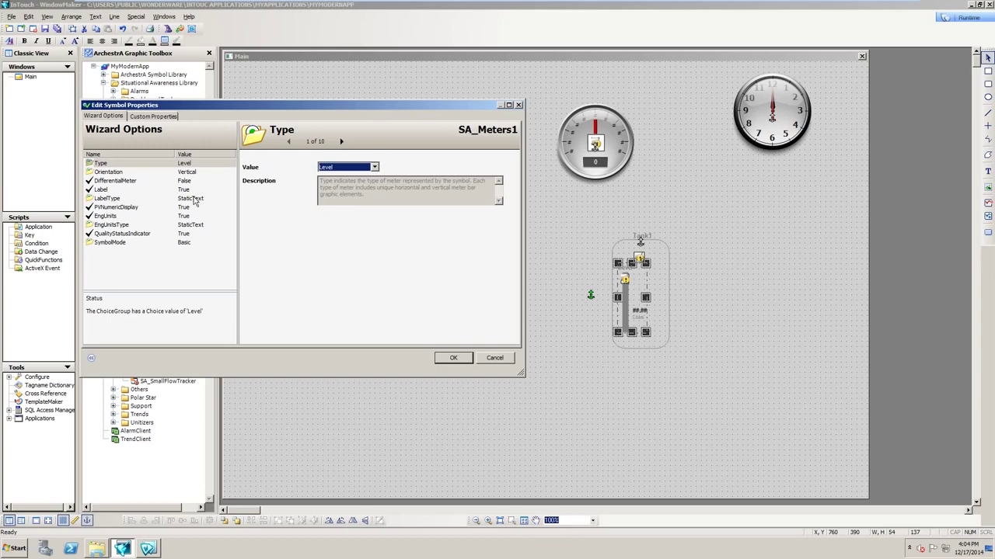
click(156, 117)
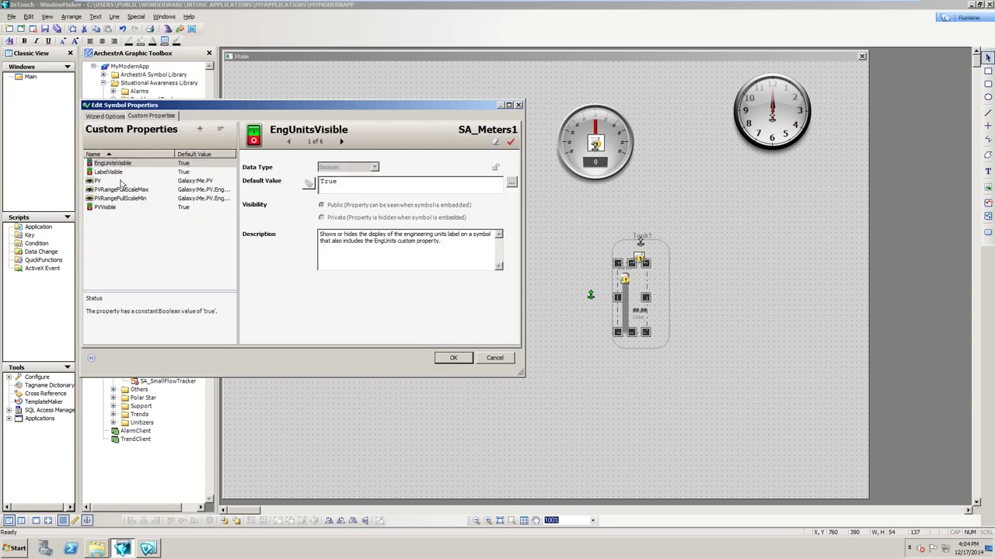
Link the meter's PV property to $Second through the tag browser
key(Down)
key(Down)
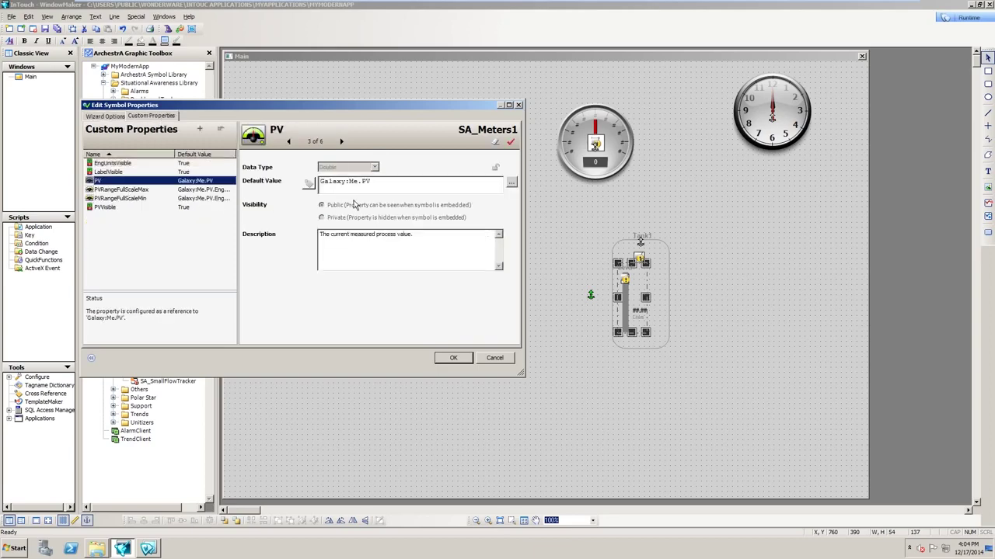
click(366, 182)
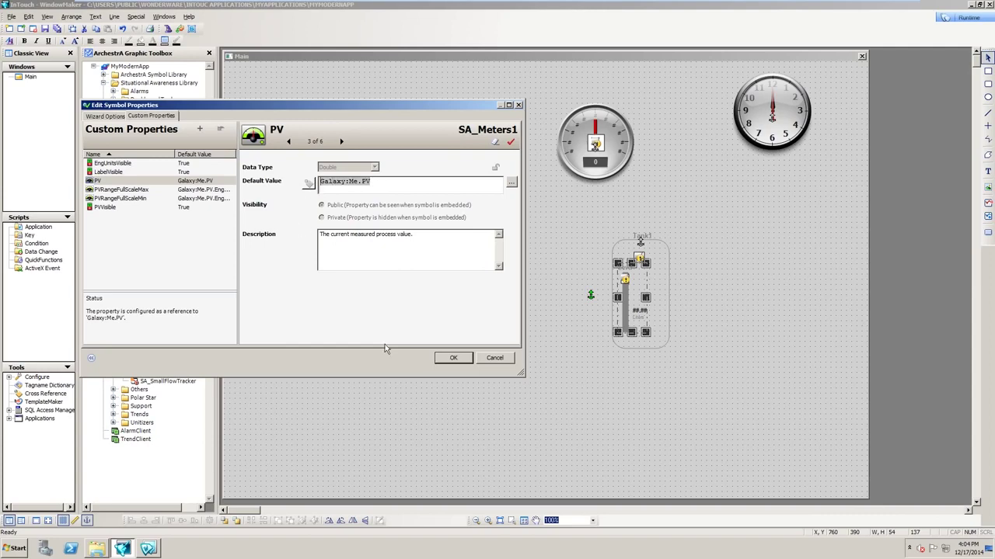
key(Delete)
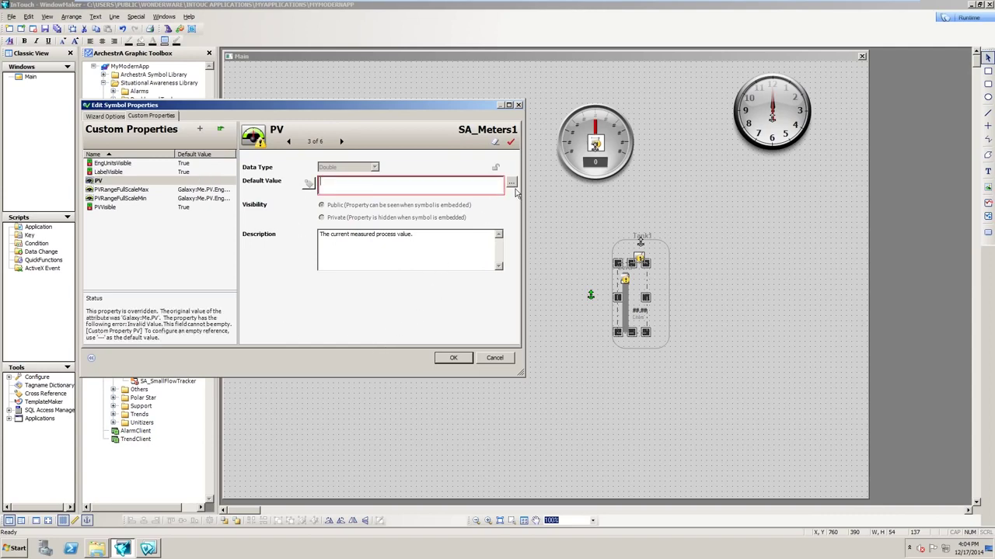
click(512, 184)
click(708, 333)
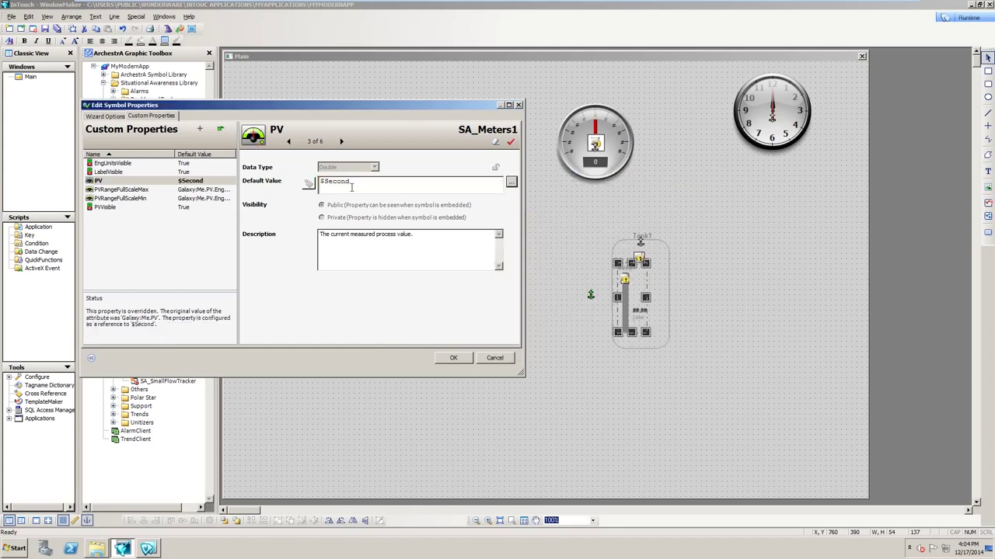
Set PVRangeFullScaleMax to 60 and PVRangeFullScaleMin to 0, and apply the properties
key(Down)
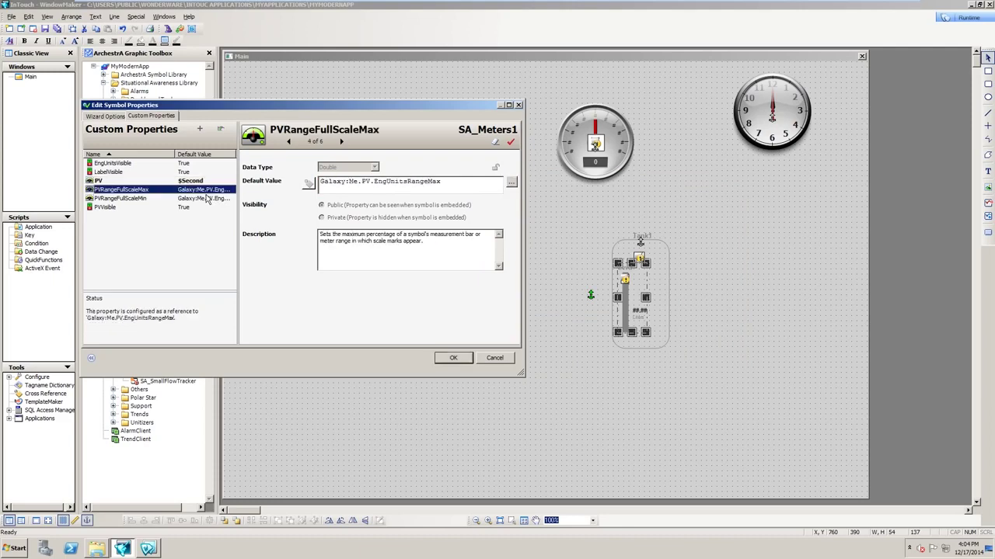
drag(454, 184, 311, 185)
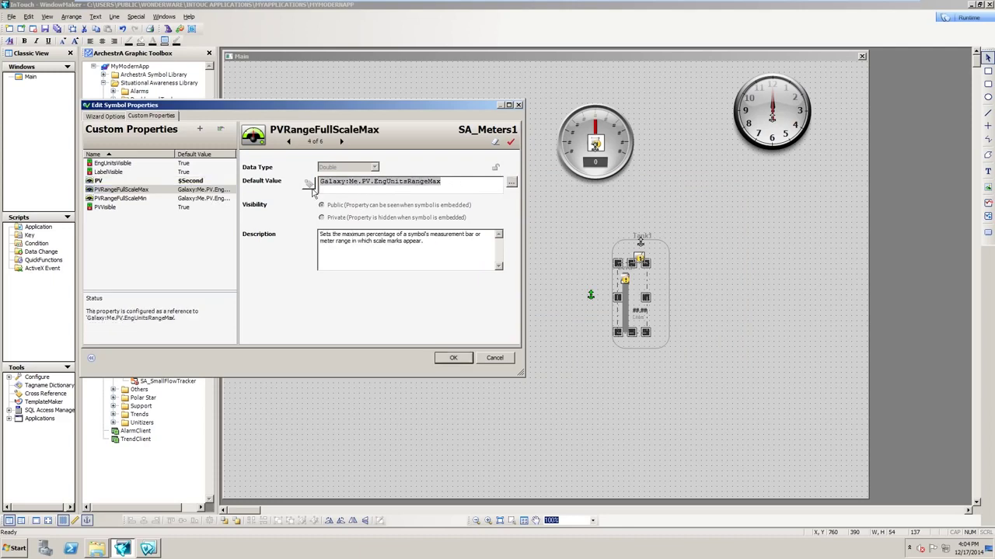
text(60)
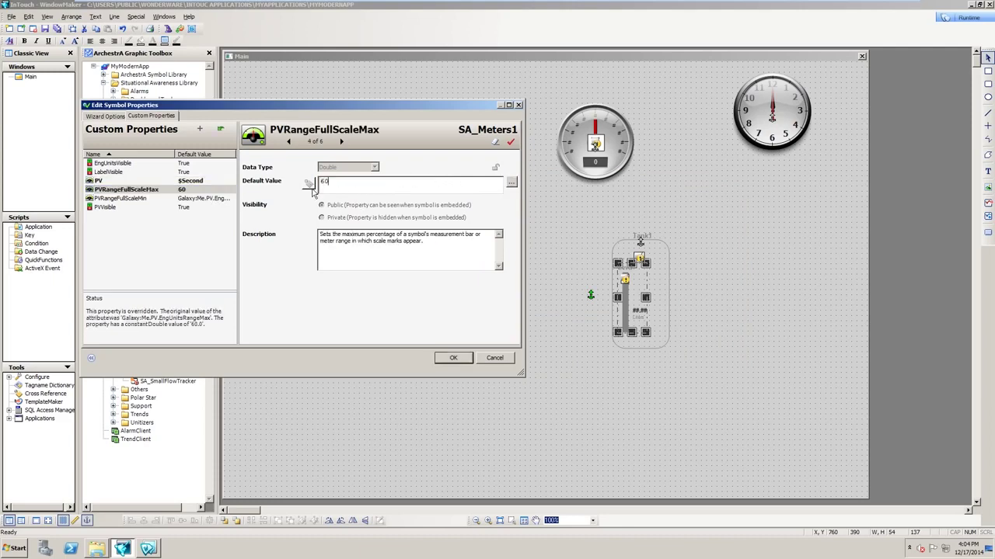
click(214, 200)
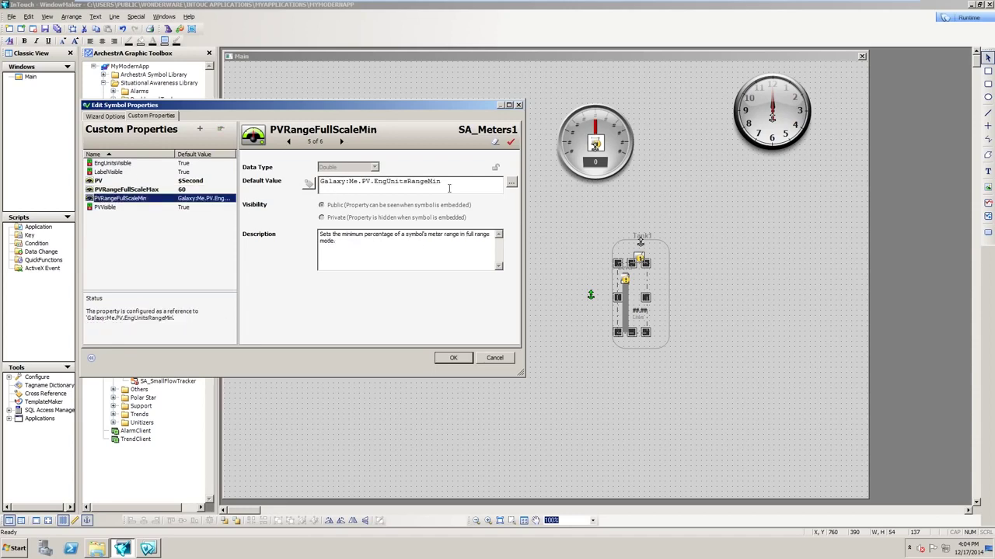
drag(449, 187, 309, 185)
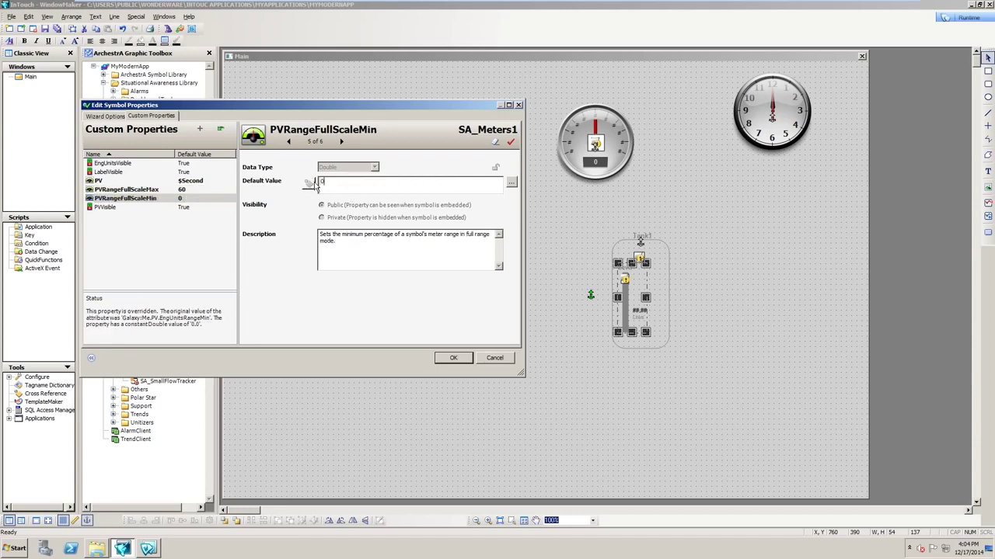
click(465, 359)
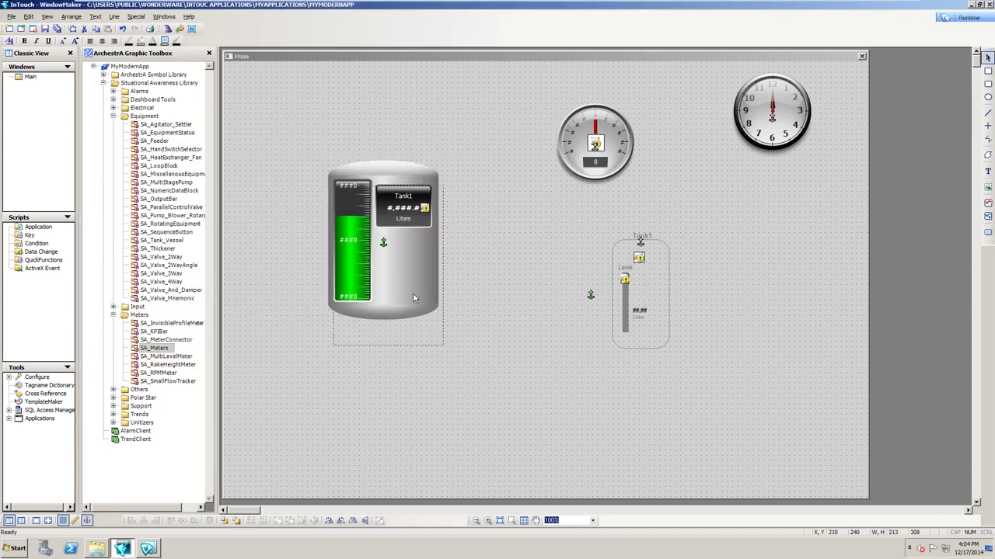
drag(412, 292, 417, 324)
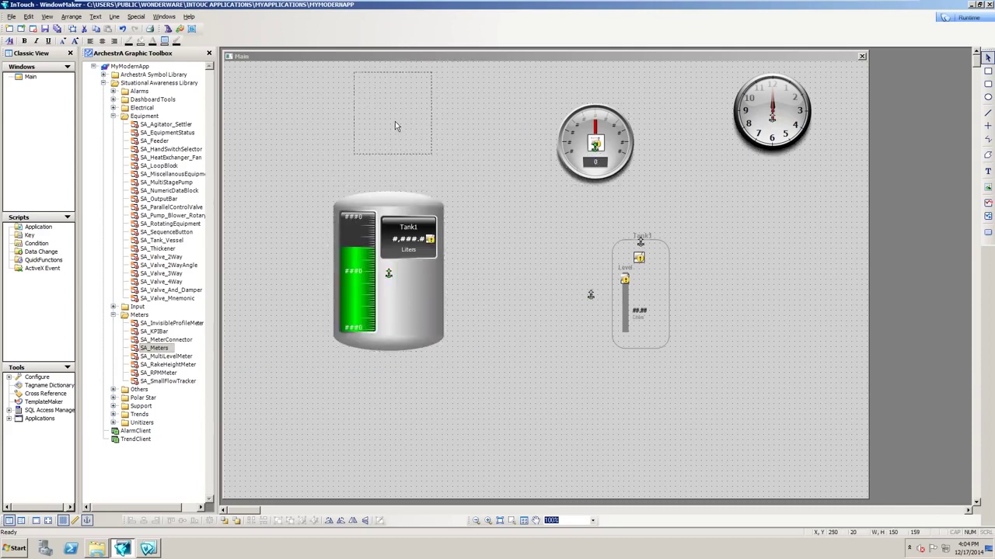
Move the gauge above the tank, then close the running WindowViewer
drag(399, 127, 395, 122)
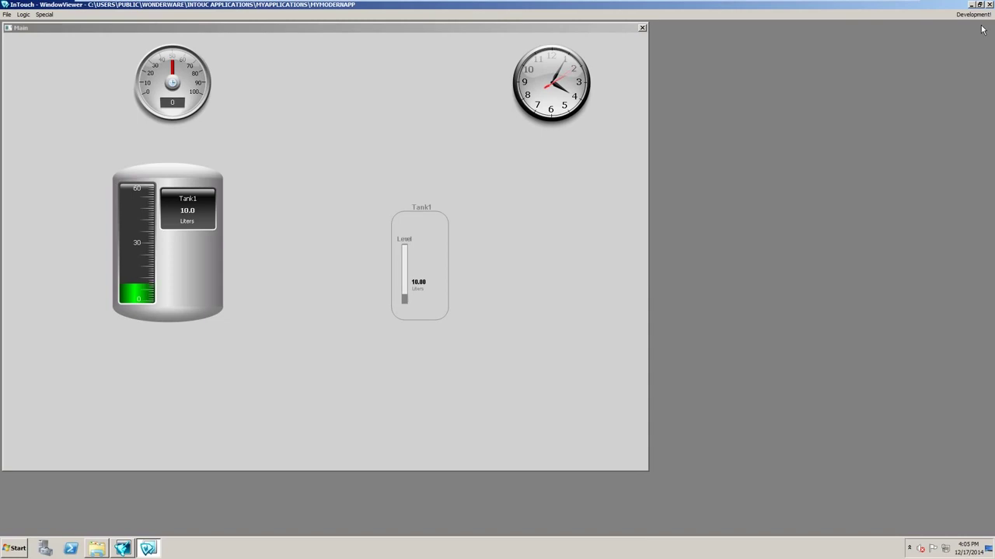
click(989, 5)
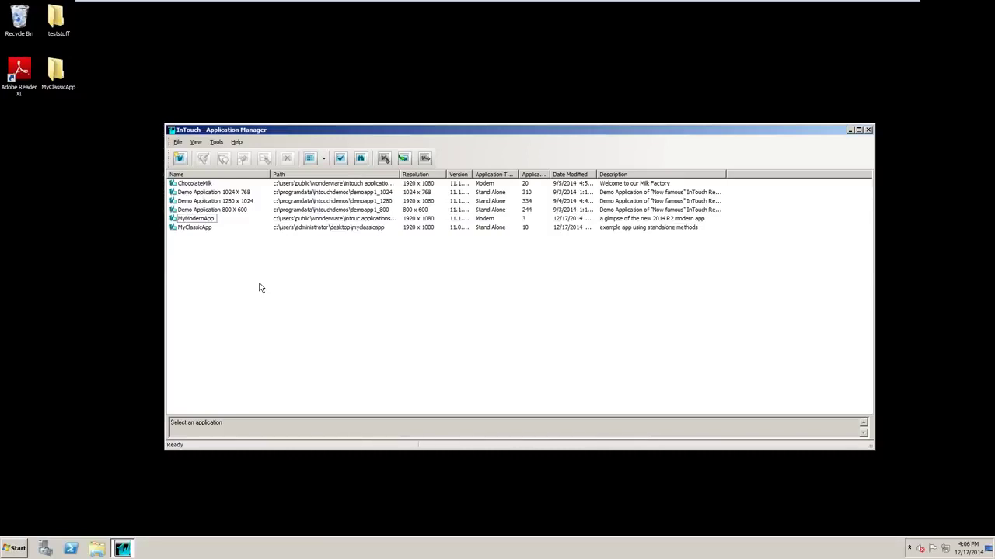
Select MyClassicApp and widen the Version column to reveal version 11.0.04000
click(199, 230)
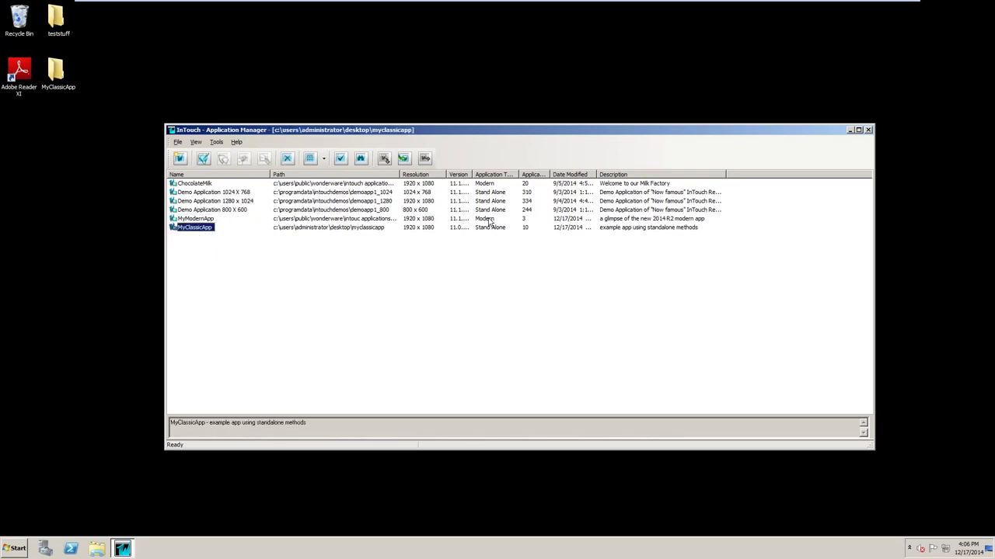
drag(474, 179, 510, 179)
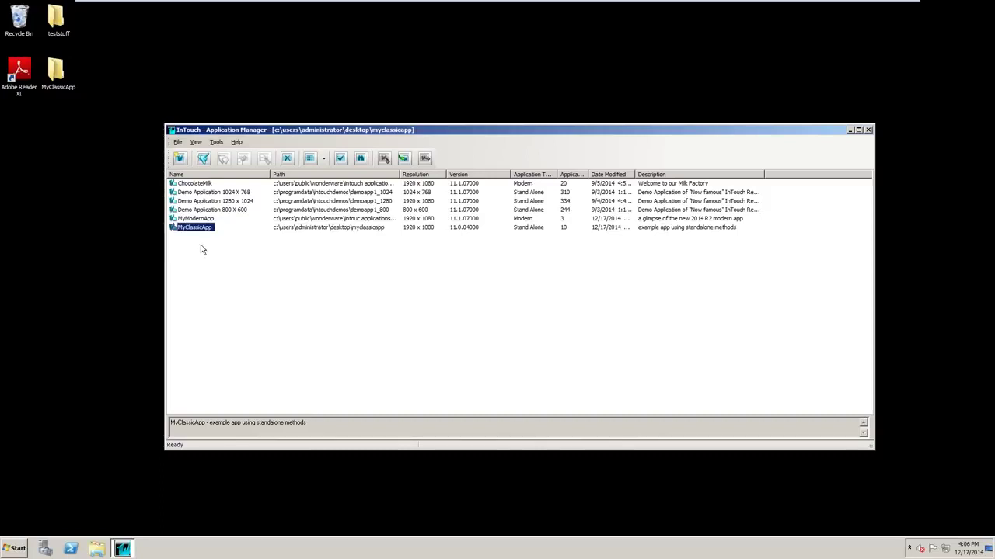
Open MyClassicApp in WindowMaker, migrating it with ArchestrA Graphics enabled and no backup
click(204, 160)
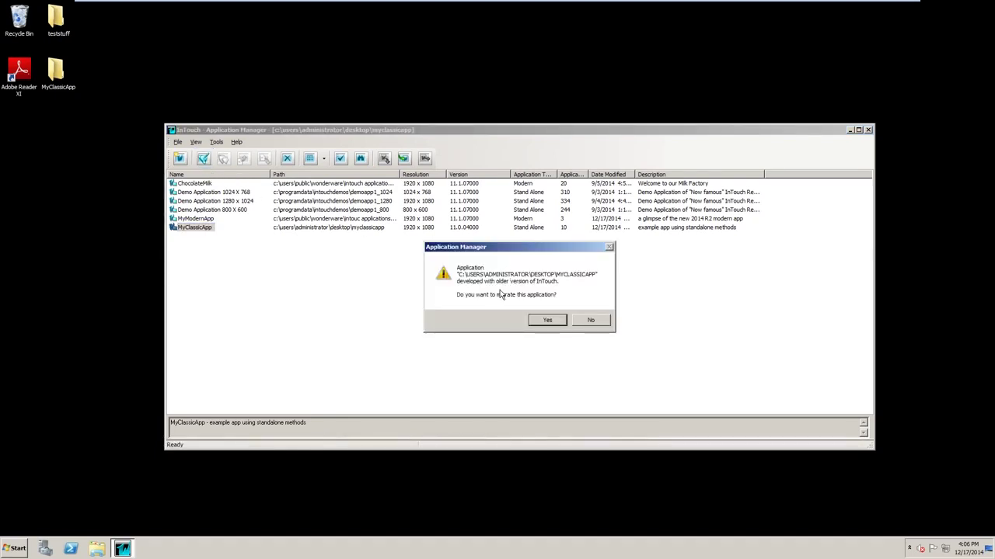
click(544, 320)
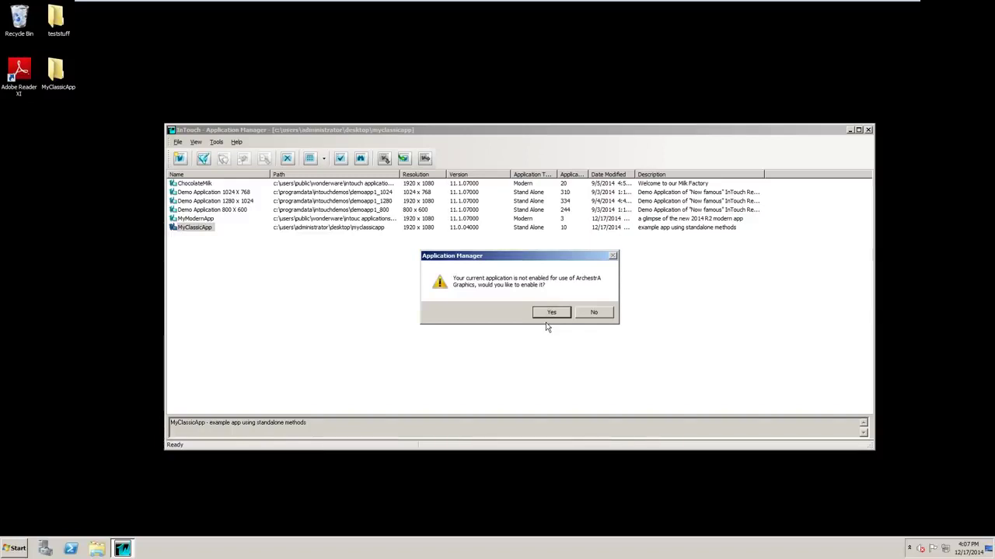
click(551, 314)
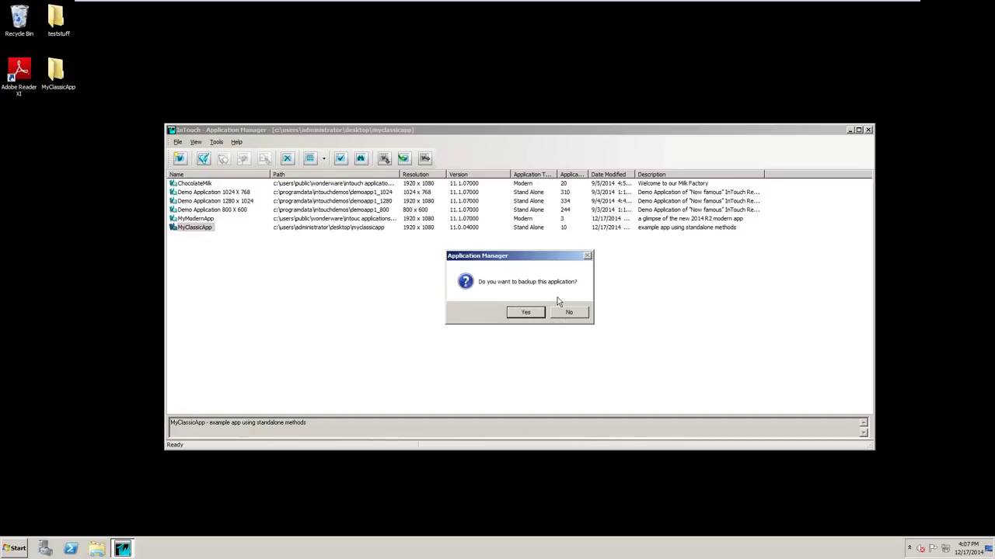
click(585, 317)
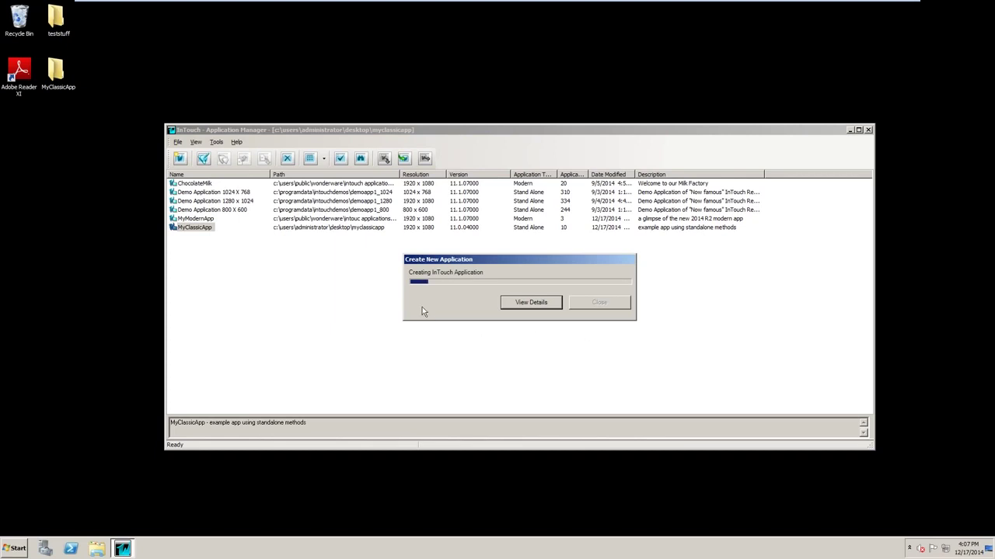
click(560, 308)
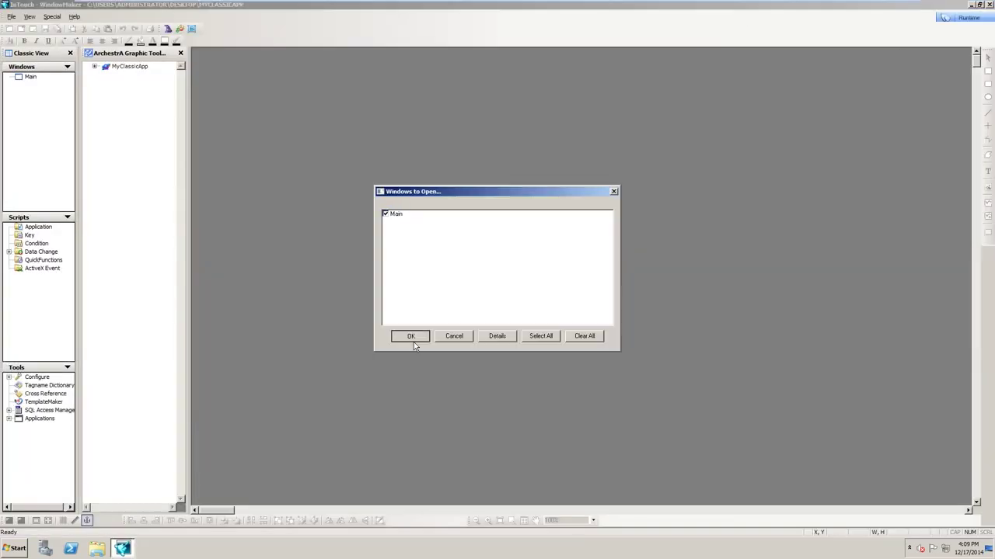
Open the Main window, expand MyClassicApp's ArchestrA Symbol Library, and switch to Runtime
click(414, 341)
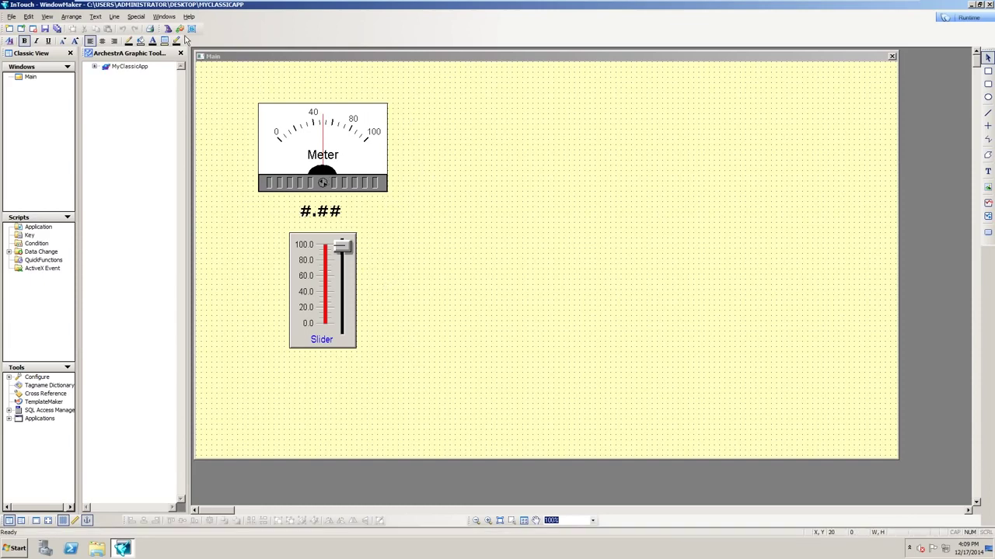
click(95, 67)
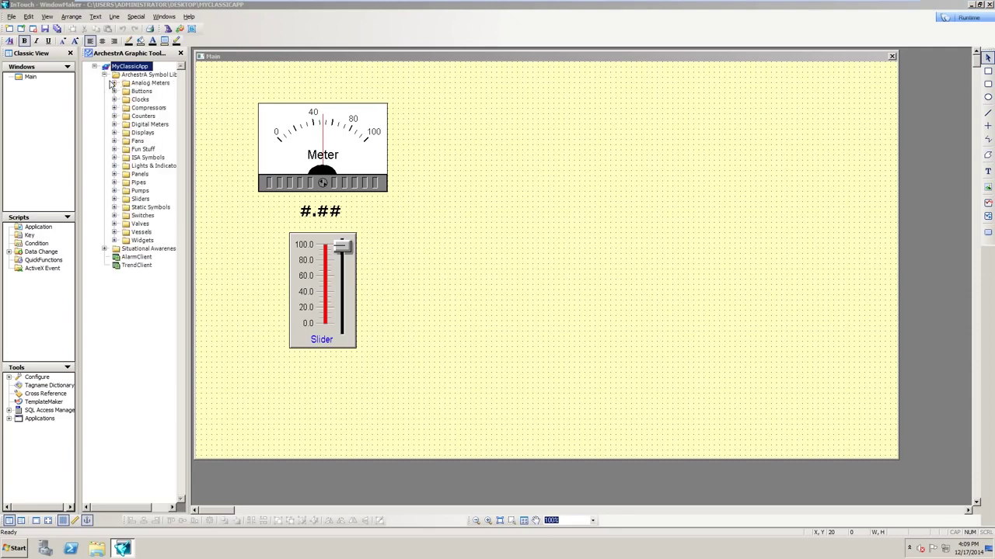
click(105, 75)
click(971, 26)
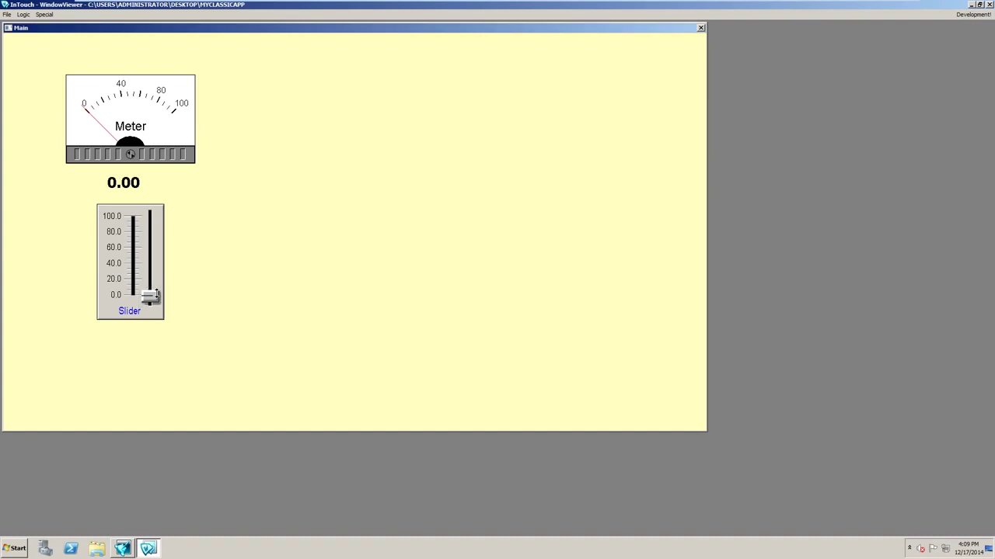
Drag the slider up so the meter and value readout rise
mouse_move(153, 297)
mouse_down()
mouse_move(157, 213)
mouse_move(152, 288)
mouse_move(162, 225)
mouse_up()
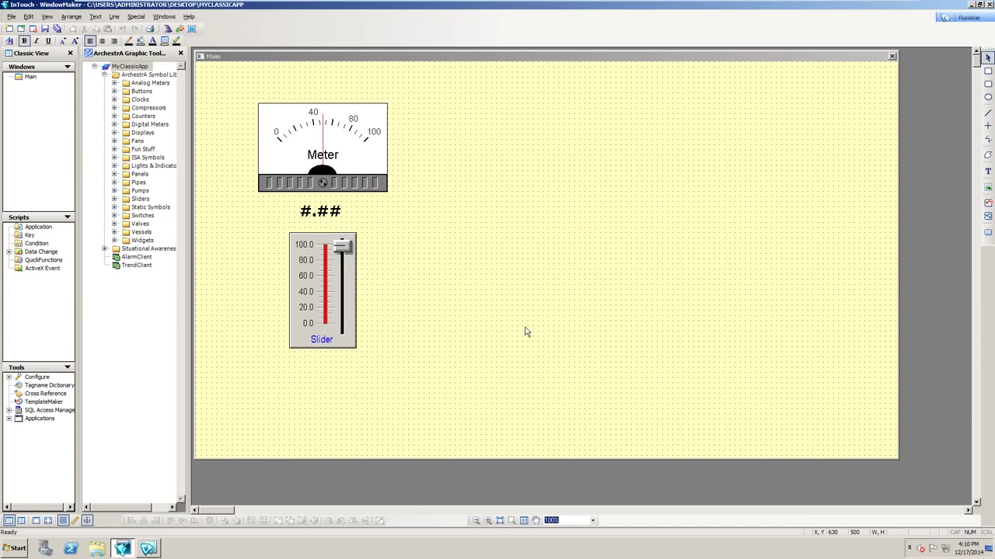
Close Main and convert it to an ArchestrA symbol, reviewing the conversion report
click(892, 57)
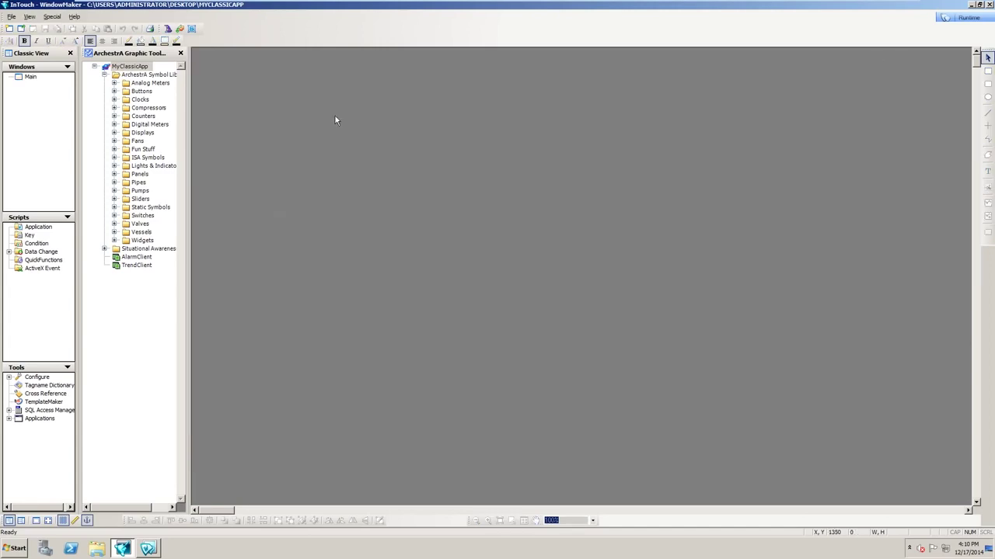
right_click(34, 78)
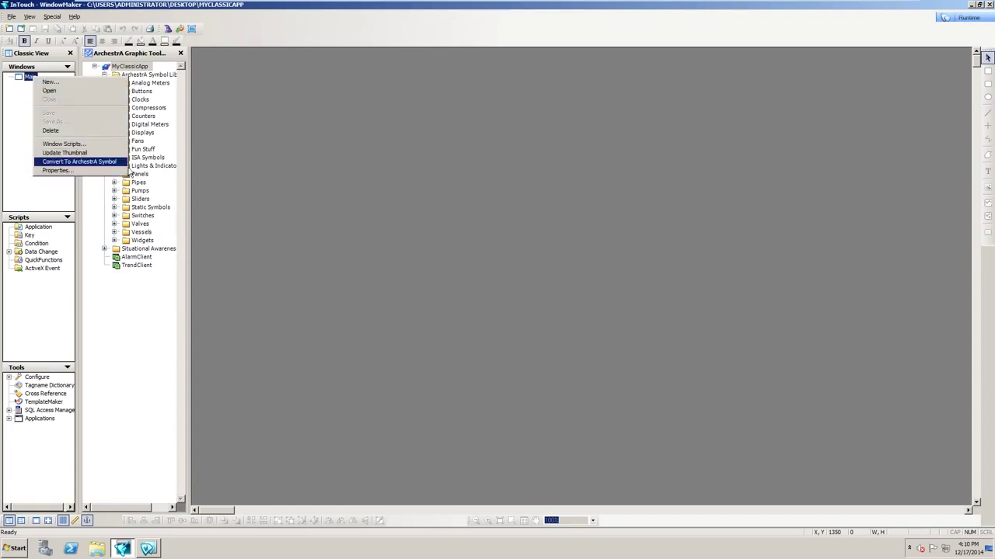
key(Return)
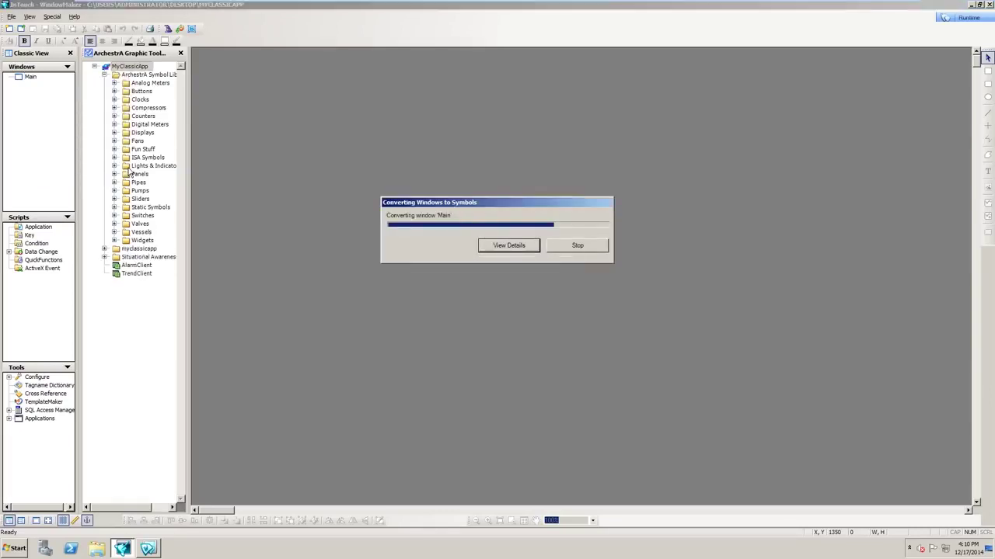
click(516, 250)
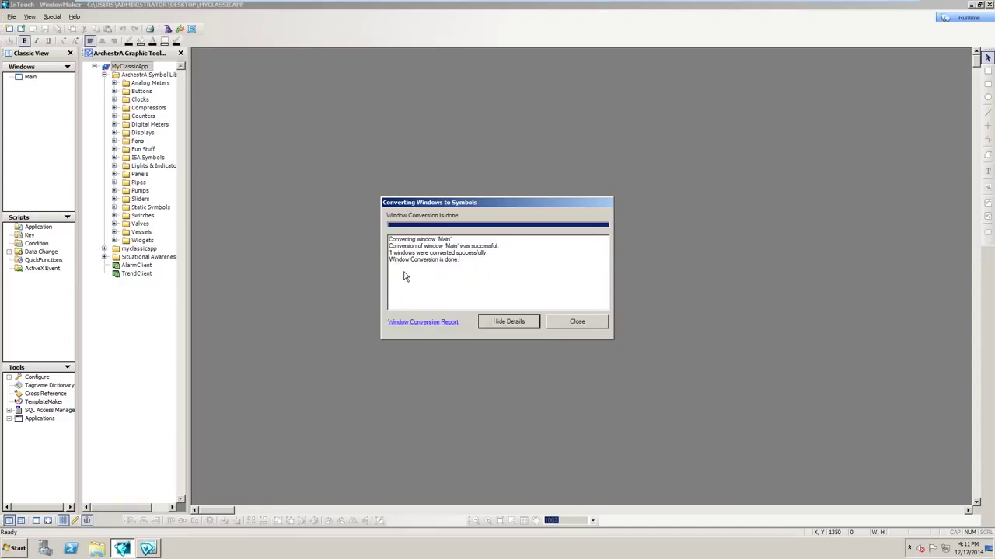
click(426, 326)
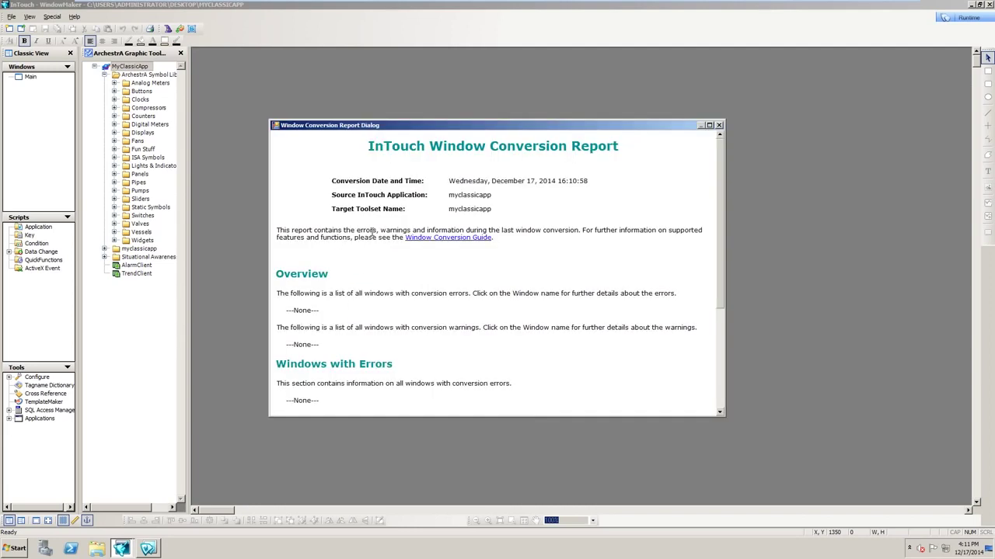
drag(723, 185, 721, 283)
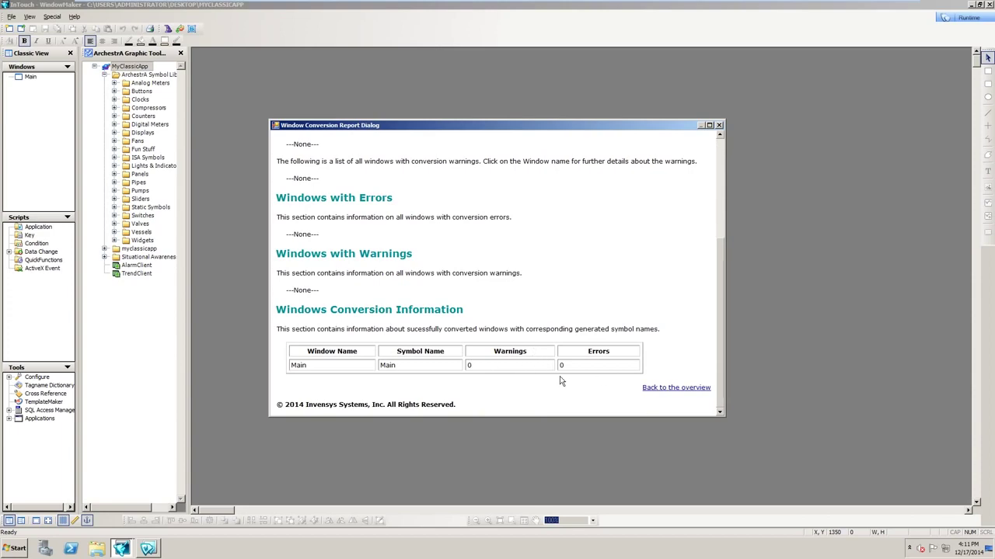
click(720, 125)
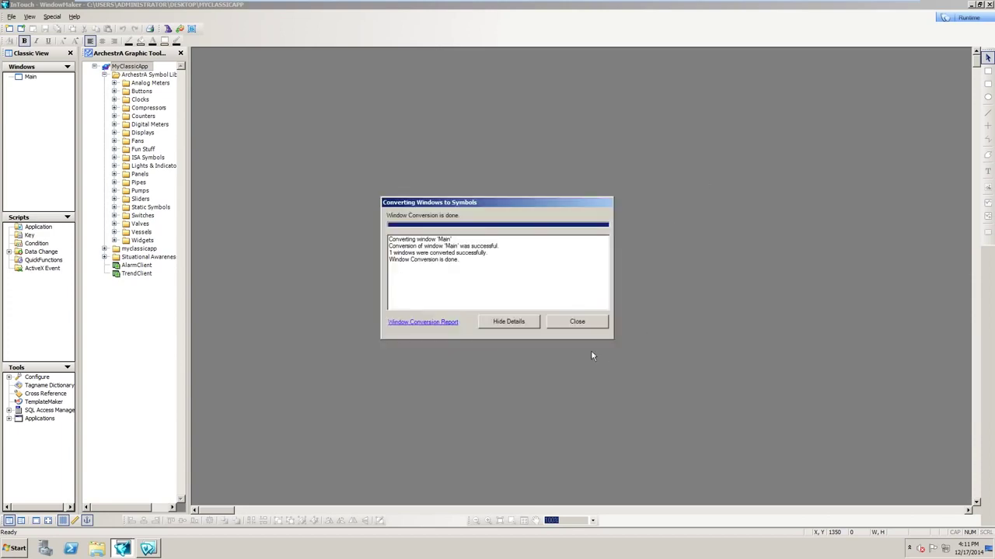
click(577, 322)
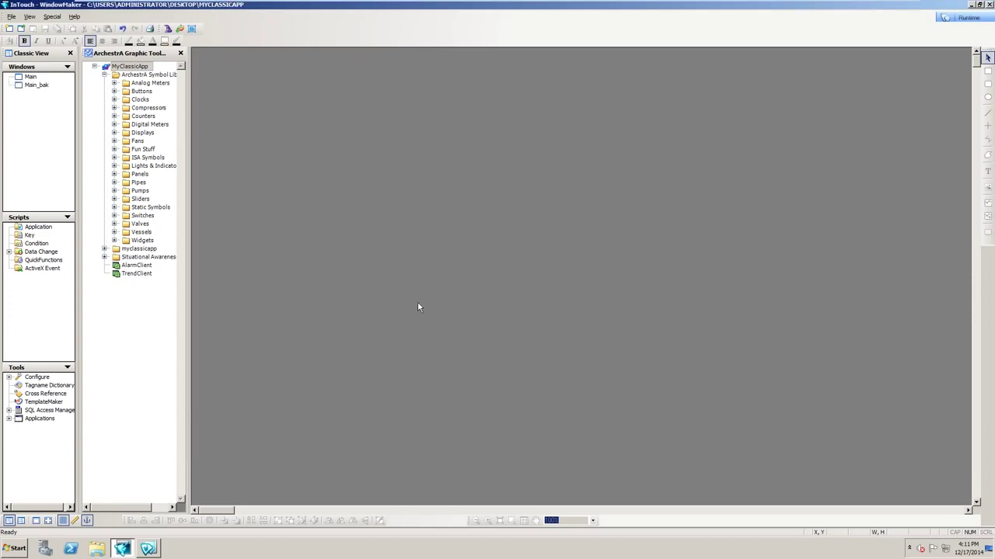
Open Main and the Main_bak backup, and inspect the backup's meter, #.## value text and slider
double_click(30, 76)
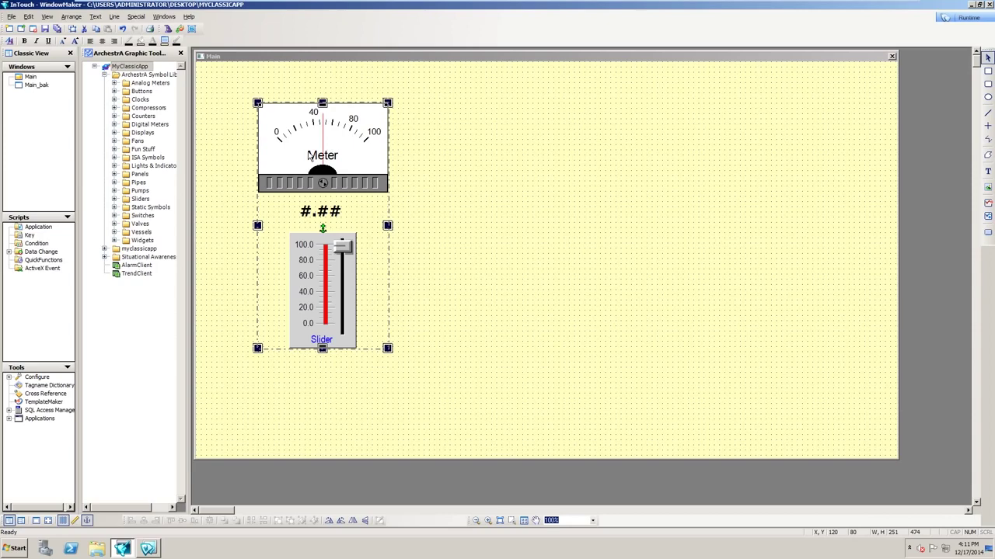
click(31, 142)
mouse_move(36, 84)
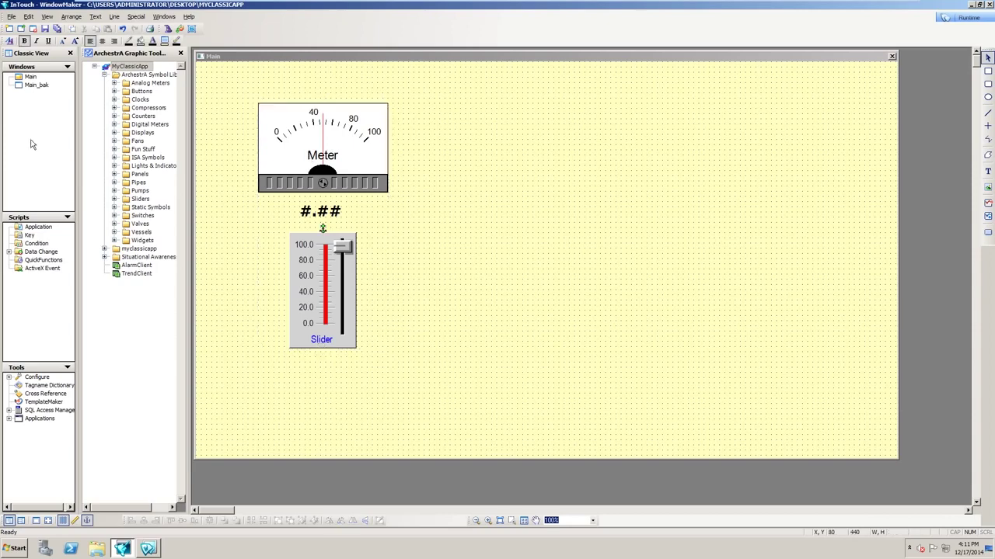
double_click(37, 85)
click(340, 179)
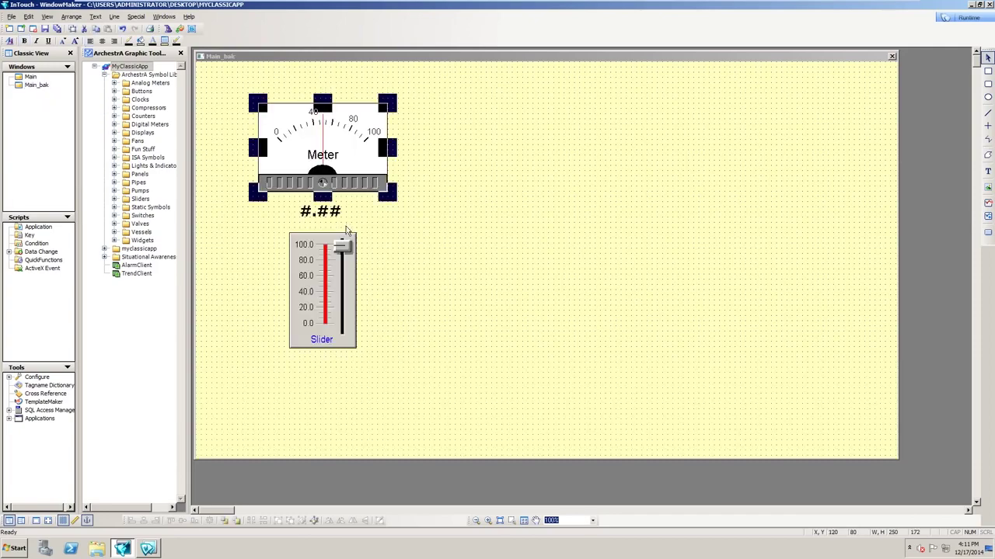
click(333, 212)
click(346, 242)
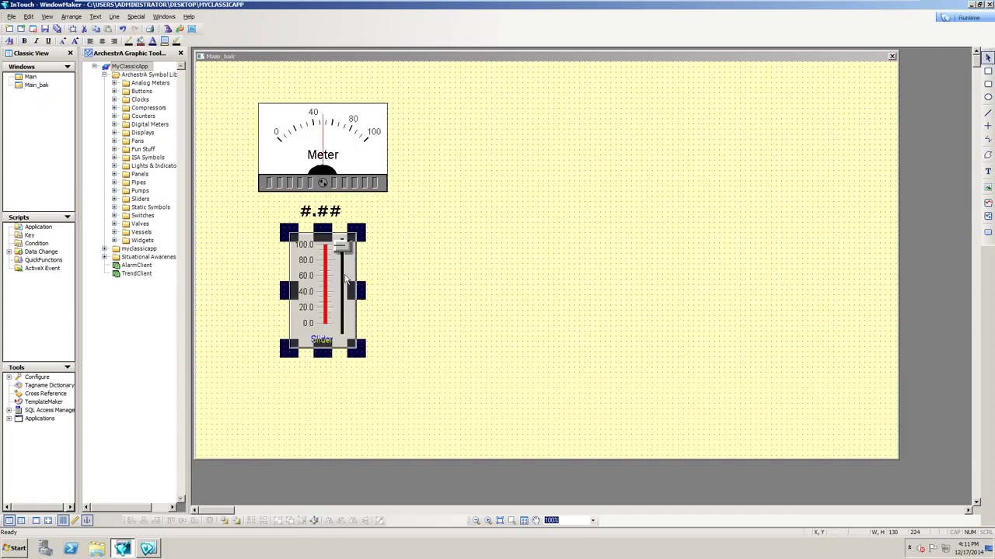
Close Main_bak answering its save prompt, select all objects in Main, and start runtime
click(892, 56)
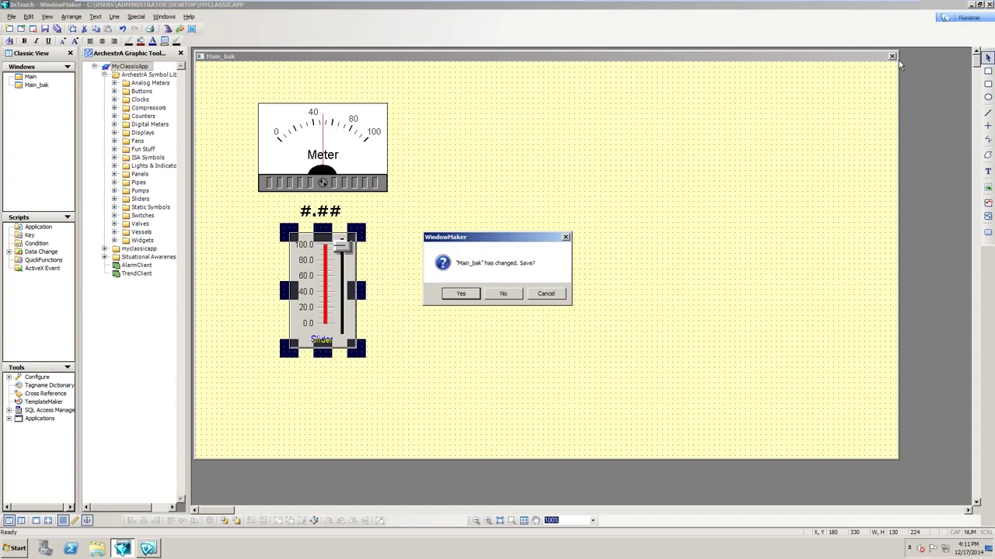
click(512, 295)
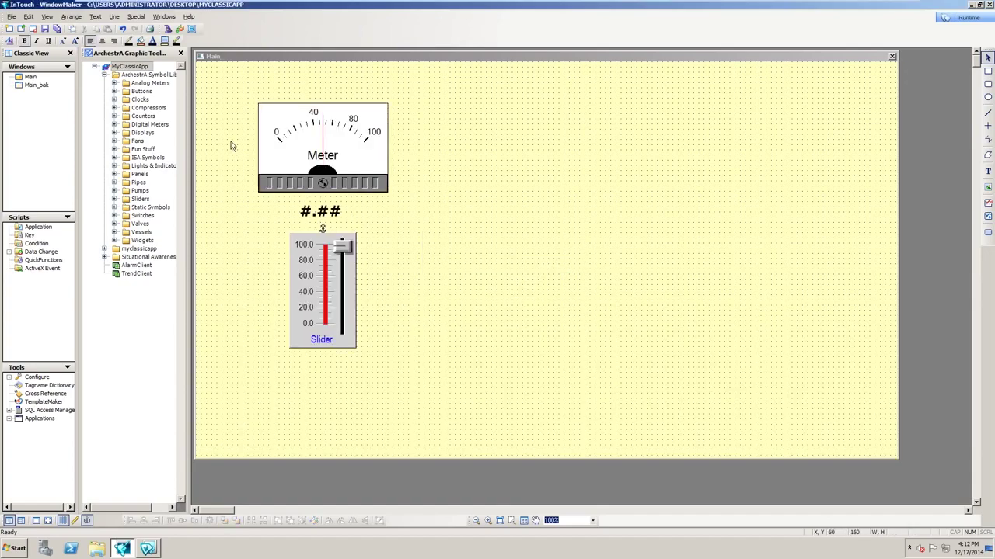
key(ctrl+a)
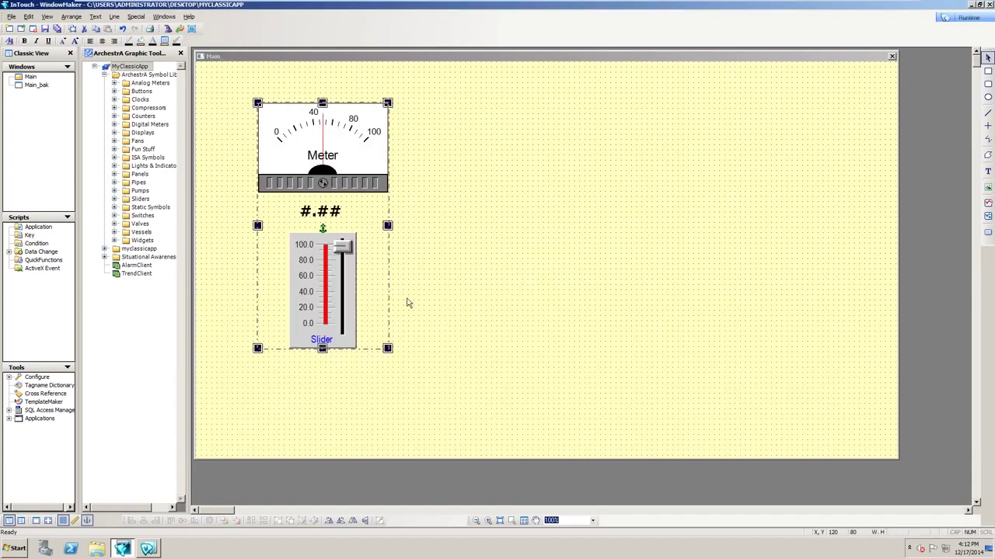
click(964, 16)
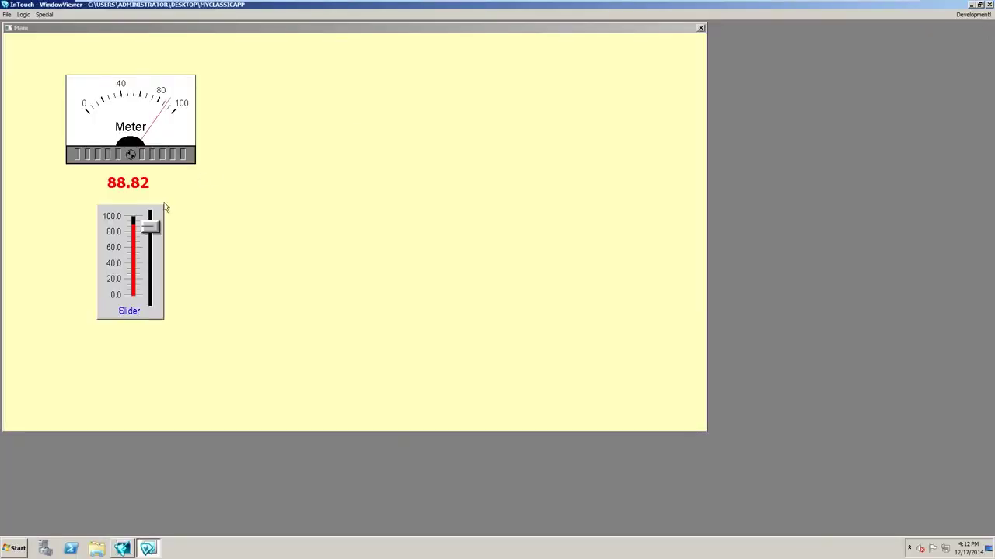
Drag the converted slider to about 40 to drive the meter, then return to development
mouse_move(154, 227)
mouse_down()
mouse_move(164, 292)
mouse_move(159, 214)
mouse_up()
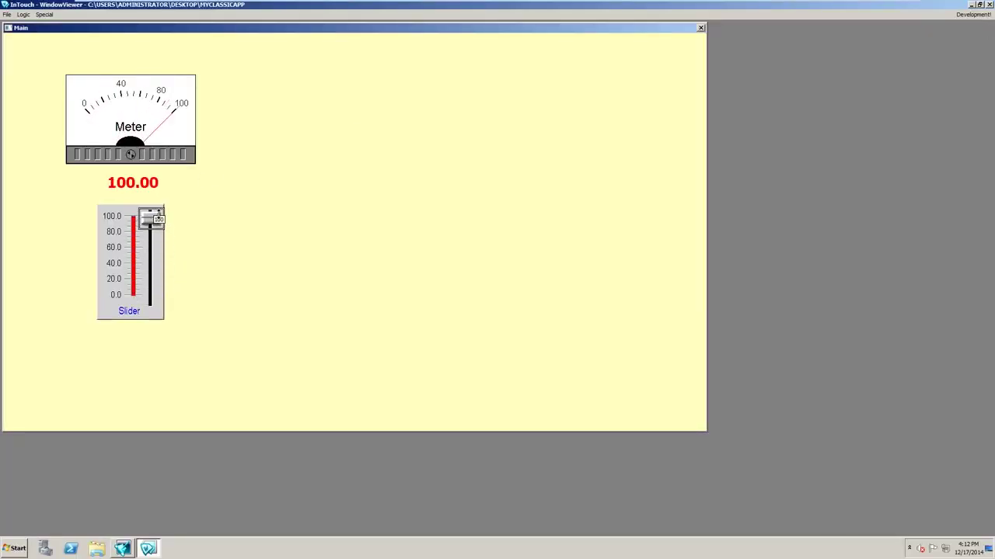
drag(159, 215, 153, 266)
click(976, 14)
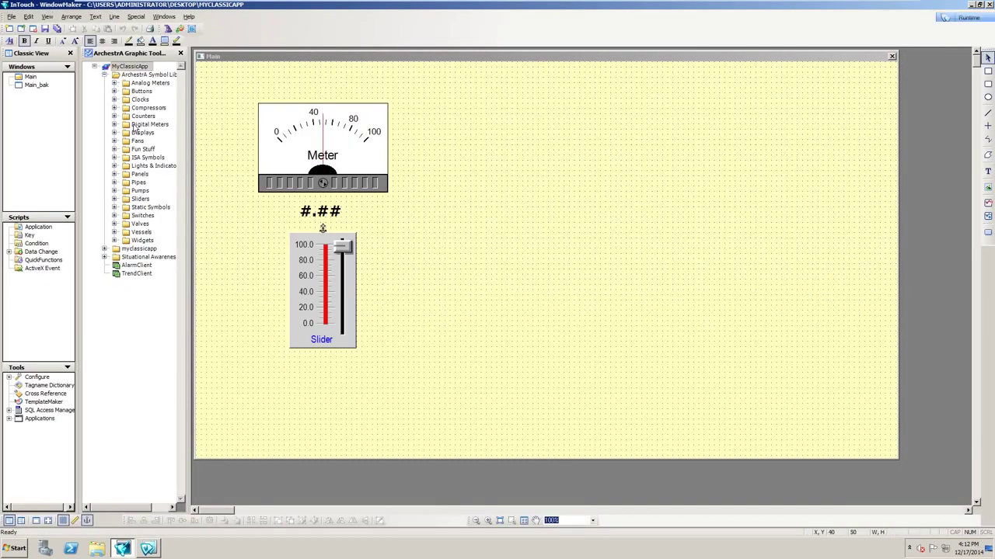
Place the ClockAnalog symbol from the Clocks folder at the Main window's upper right
click(117, 100)
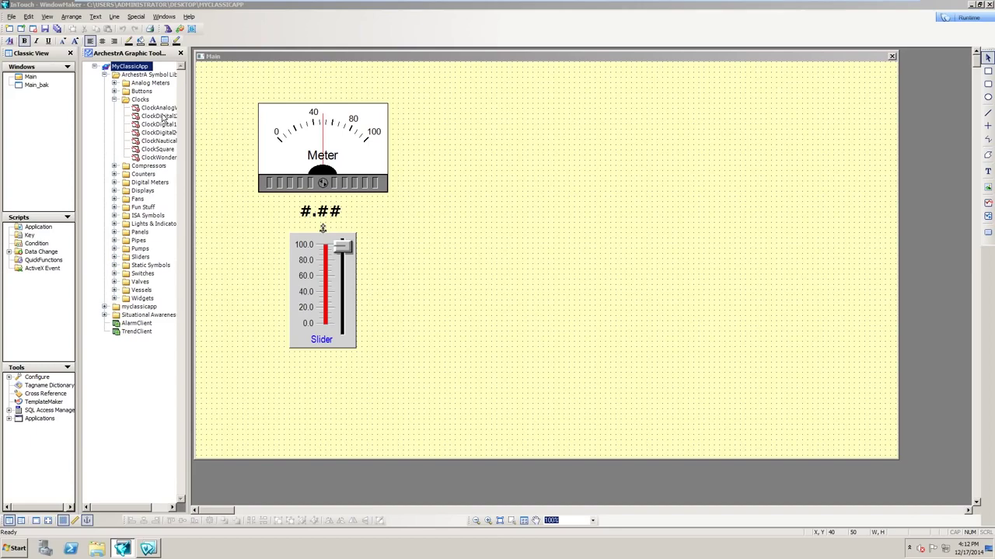
drag(160, 108, 716, 112)
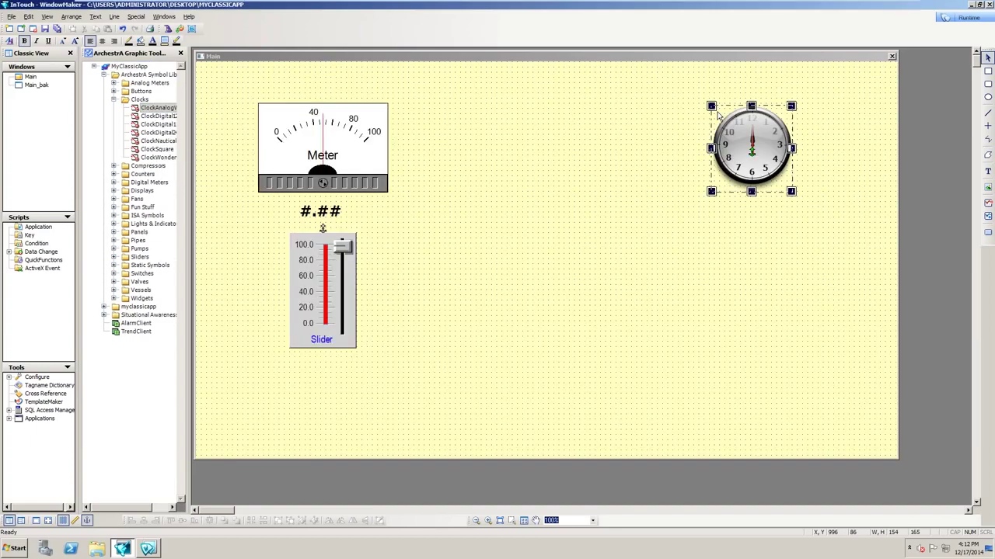